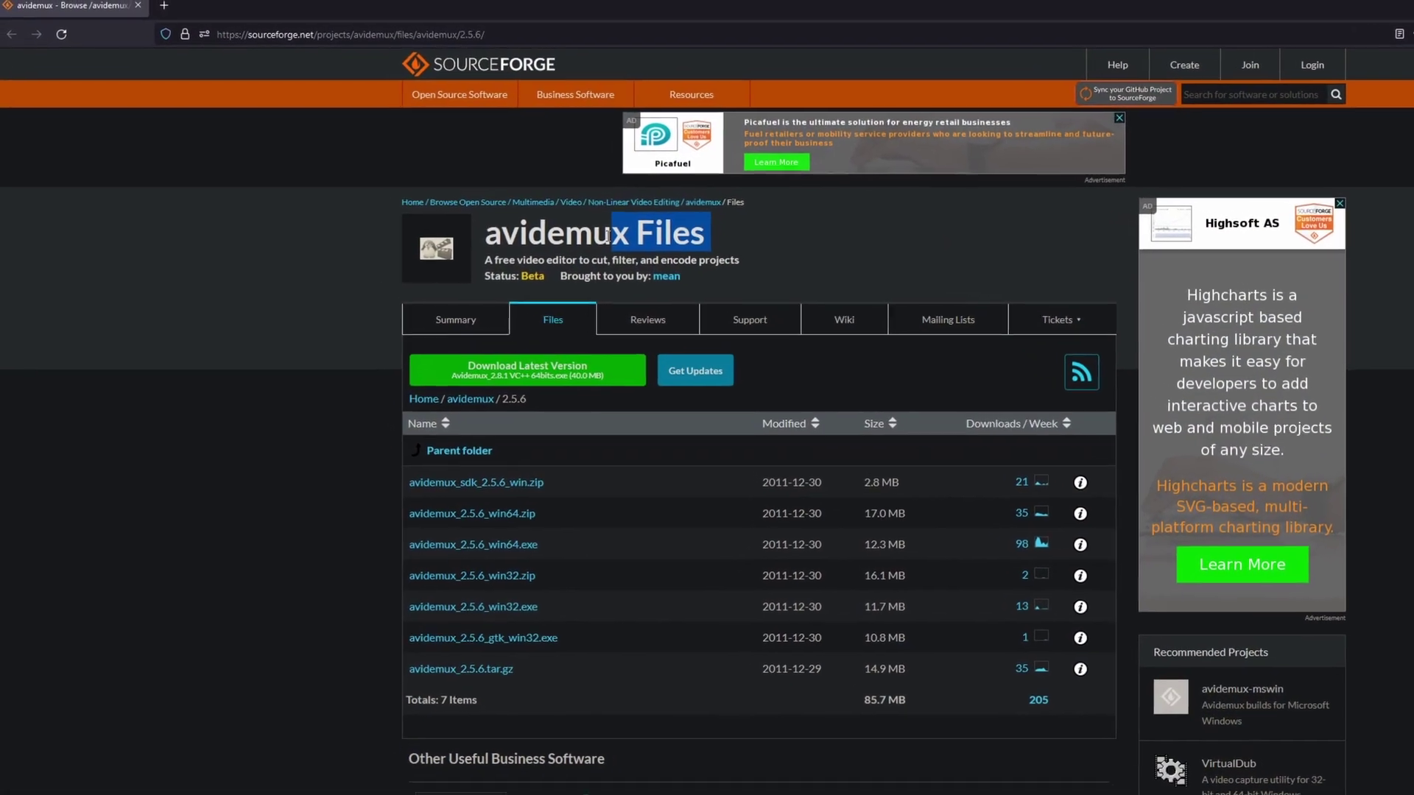
Step: Highlight the heading on the avidemux Files page, then clear the selection
left_click_drag(594, 228, 687, 258)
left_click_drag(644, 210, 700, 211)
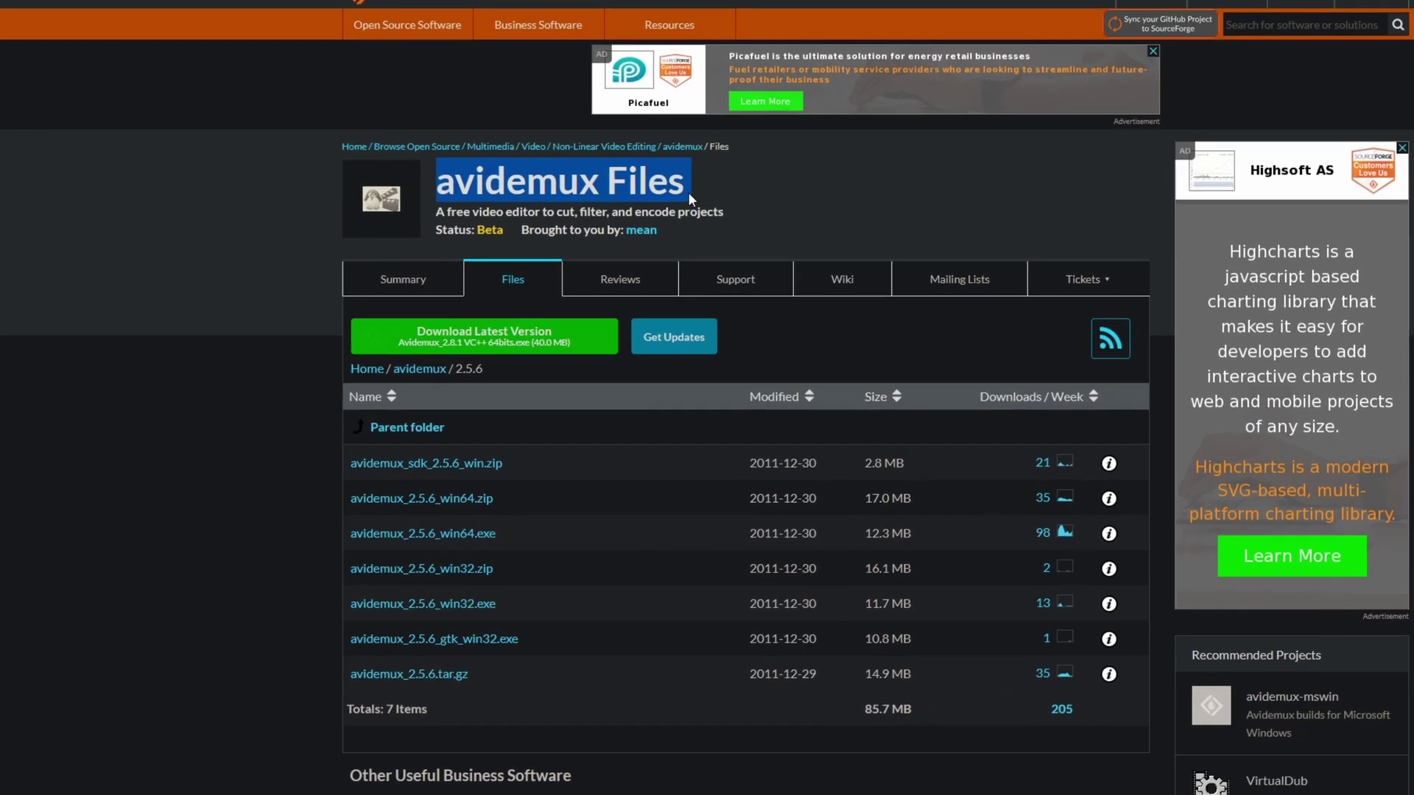
left_click(470, 207)
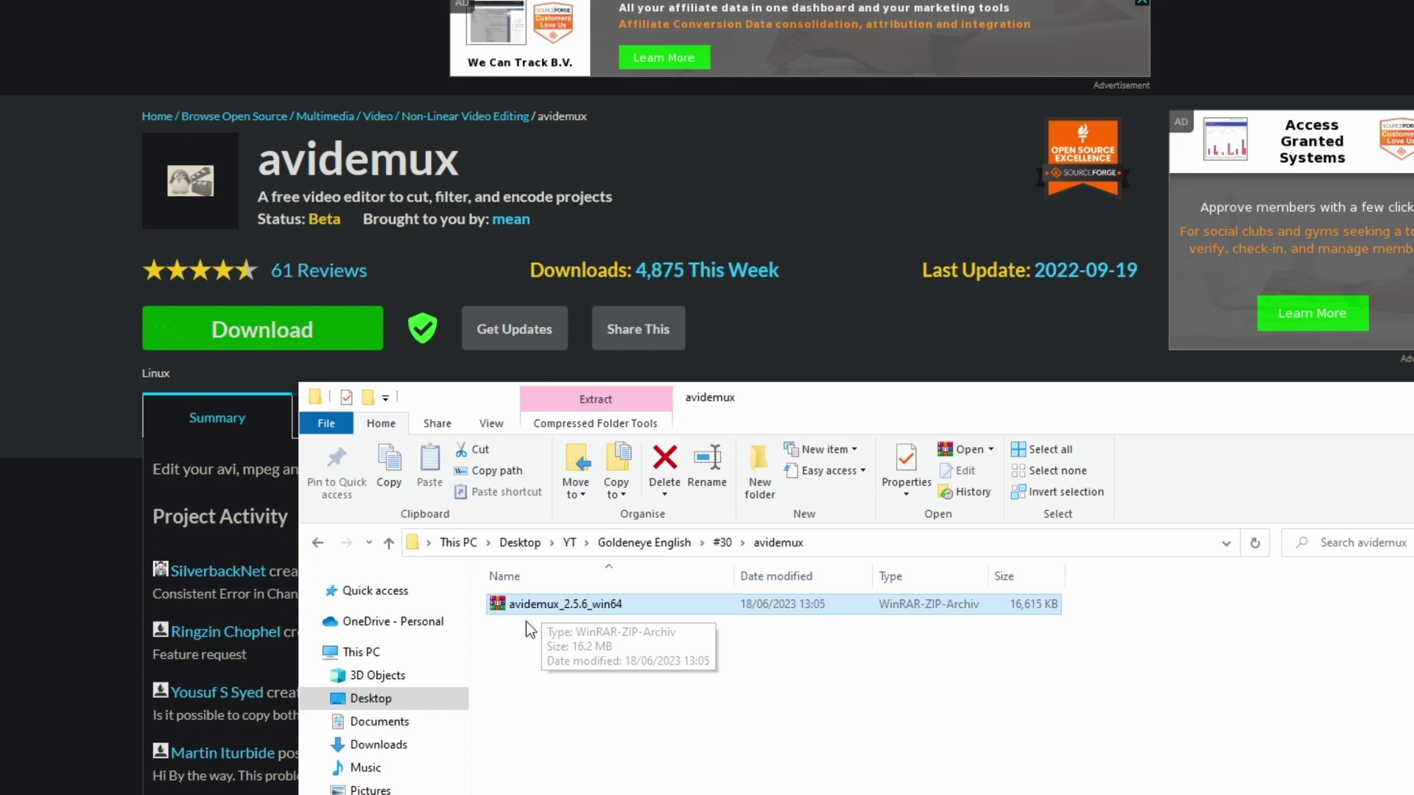
Step: Extract the avidemux_2.5.6_win64 zip in place with 'Hier entpacken' and launch avidemux2
left_click(526, 622)
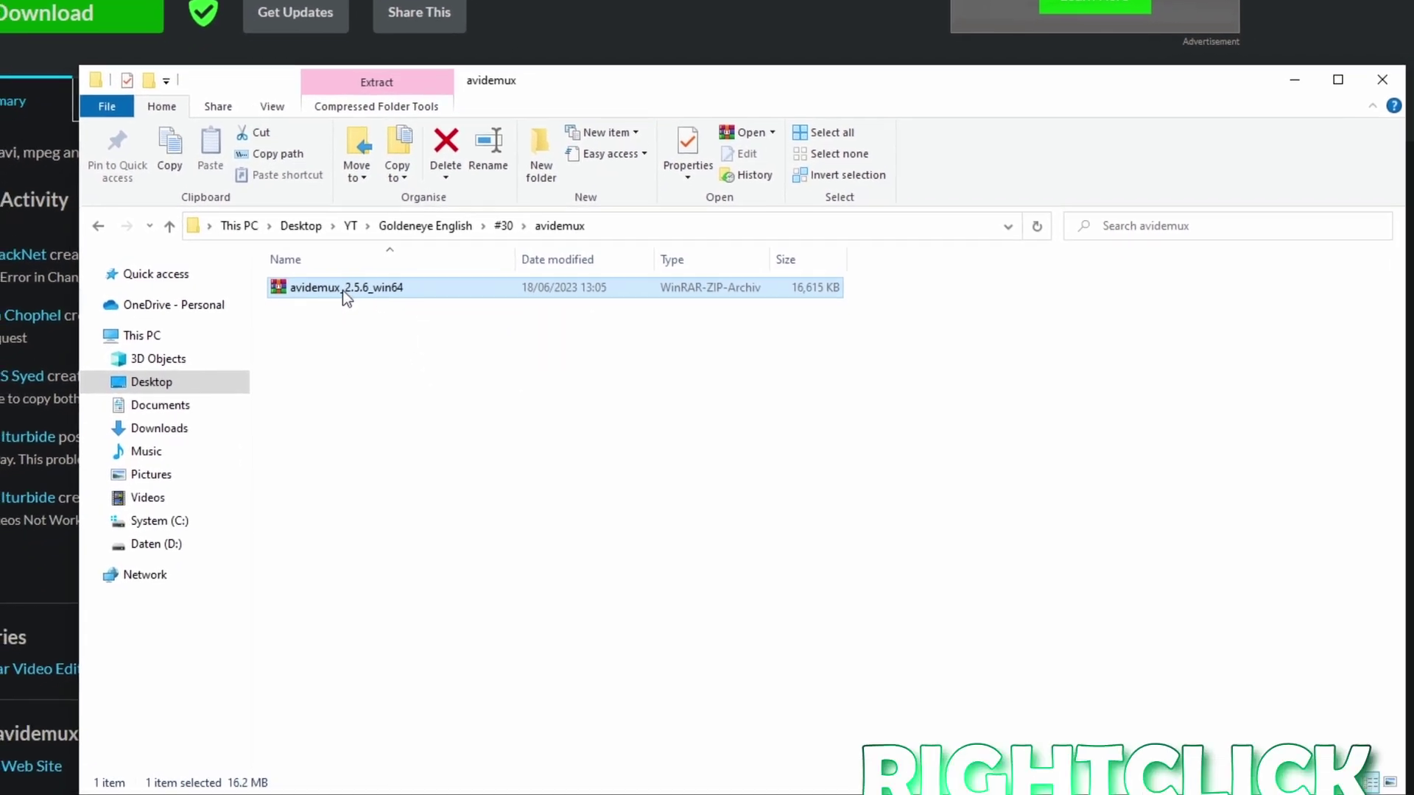
right_click(344, 288)
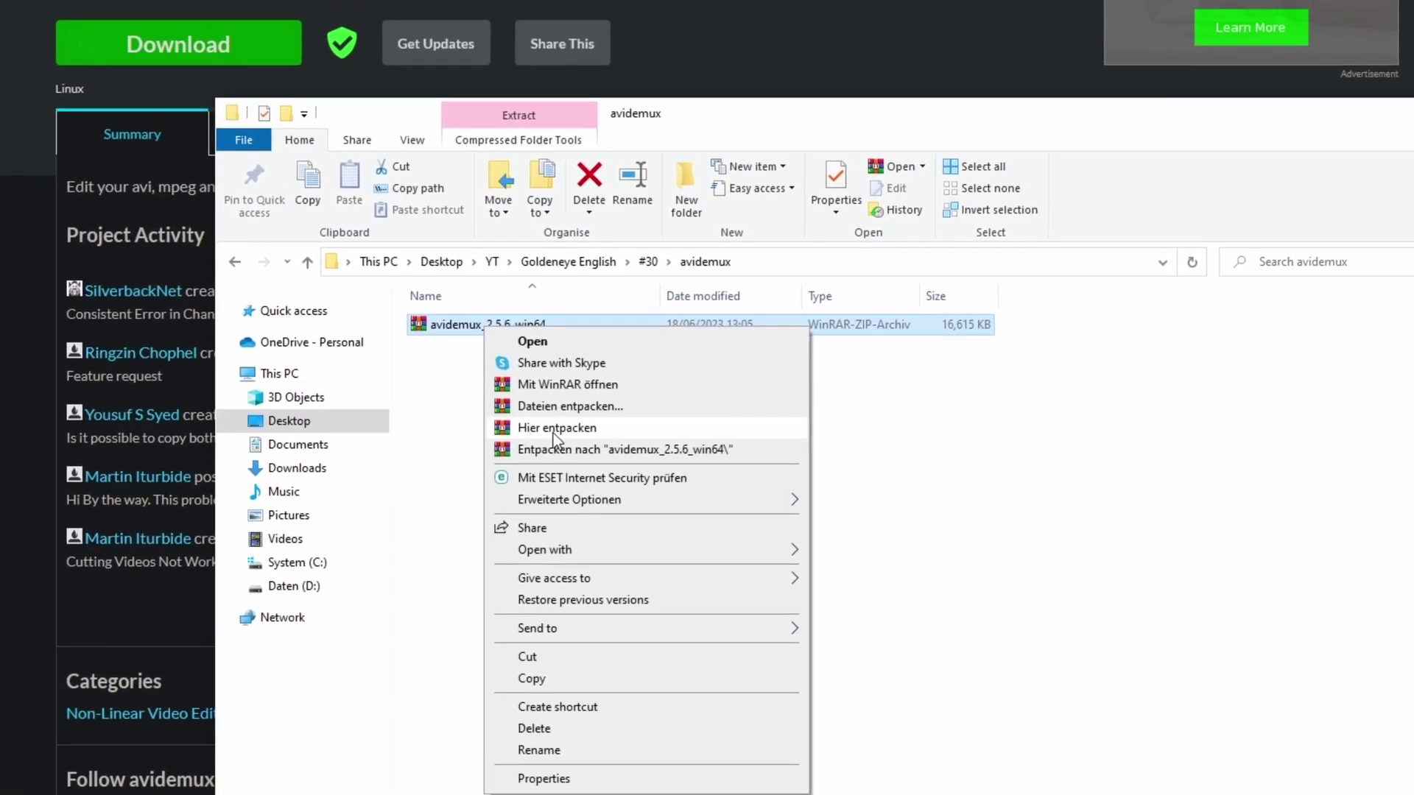
left_click(554, 430)
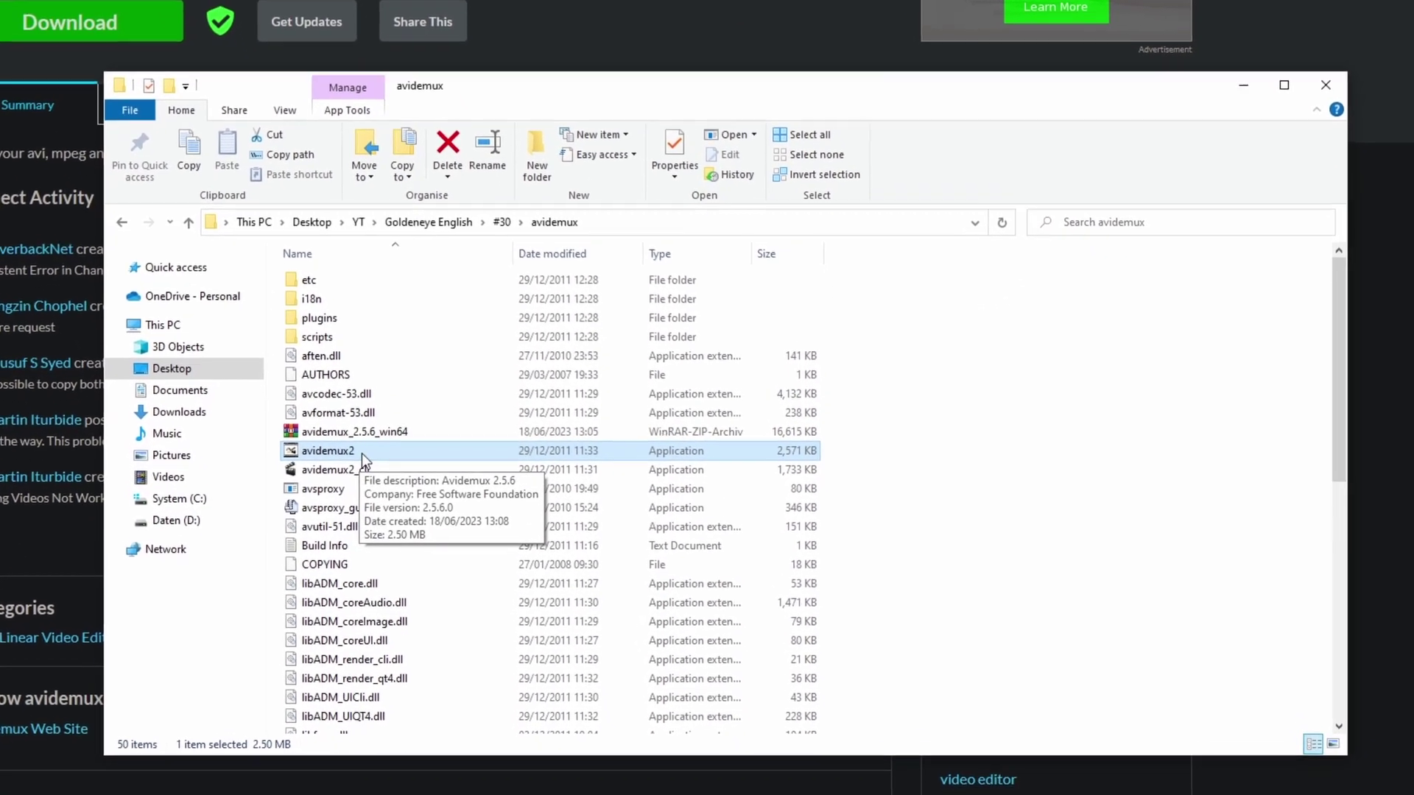
double_click(372, 479)
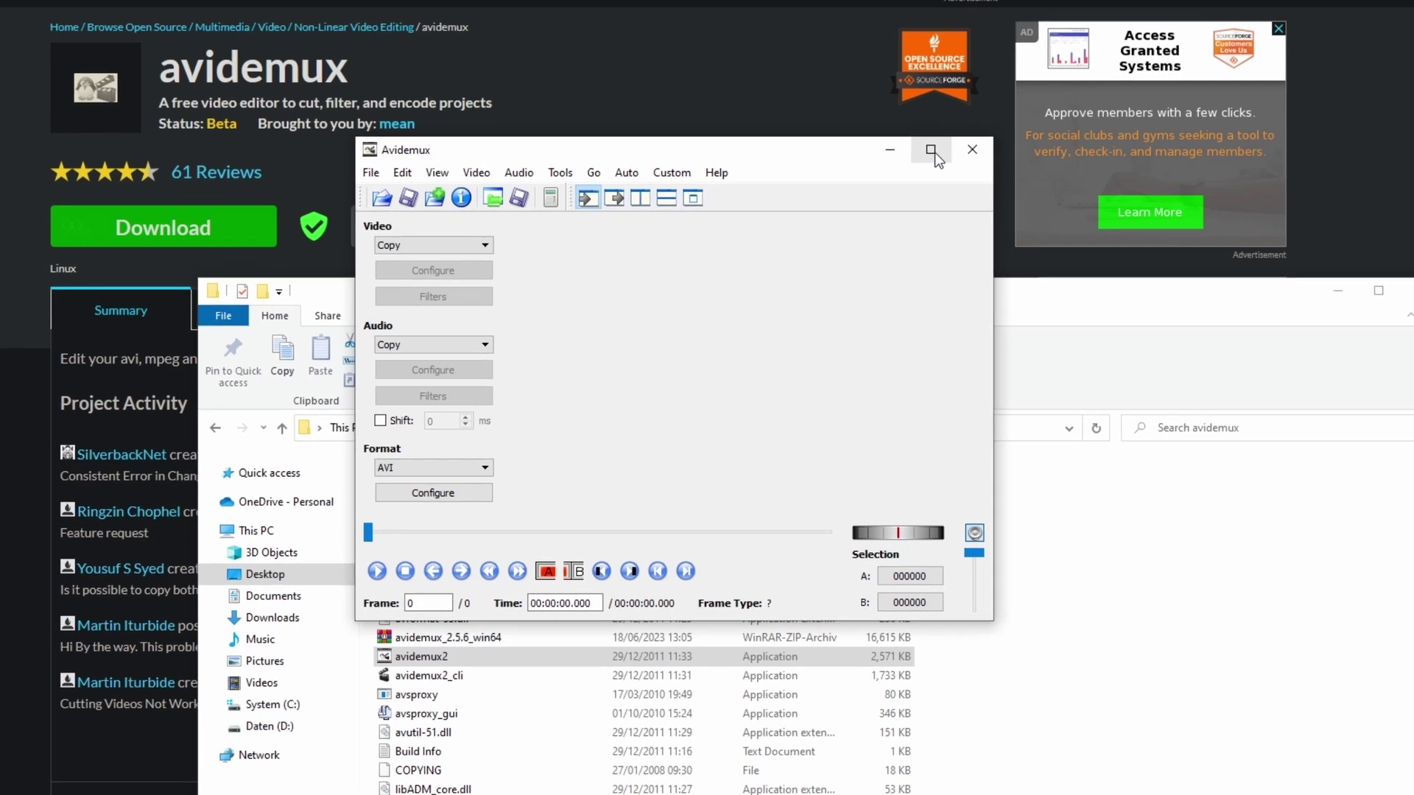
Step: Maximize Avidemux and open 'lil yachty poland', declining H.264 safe mode and rebuilding the index
left_click(927, 143)
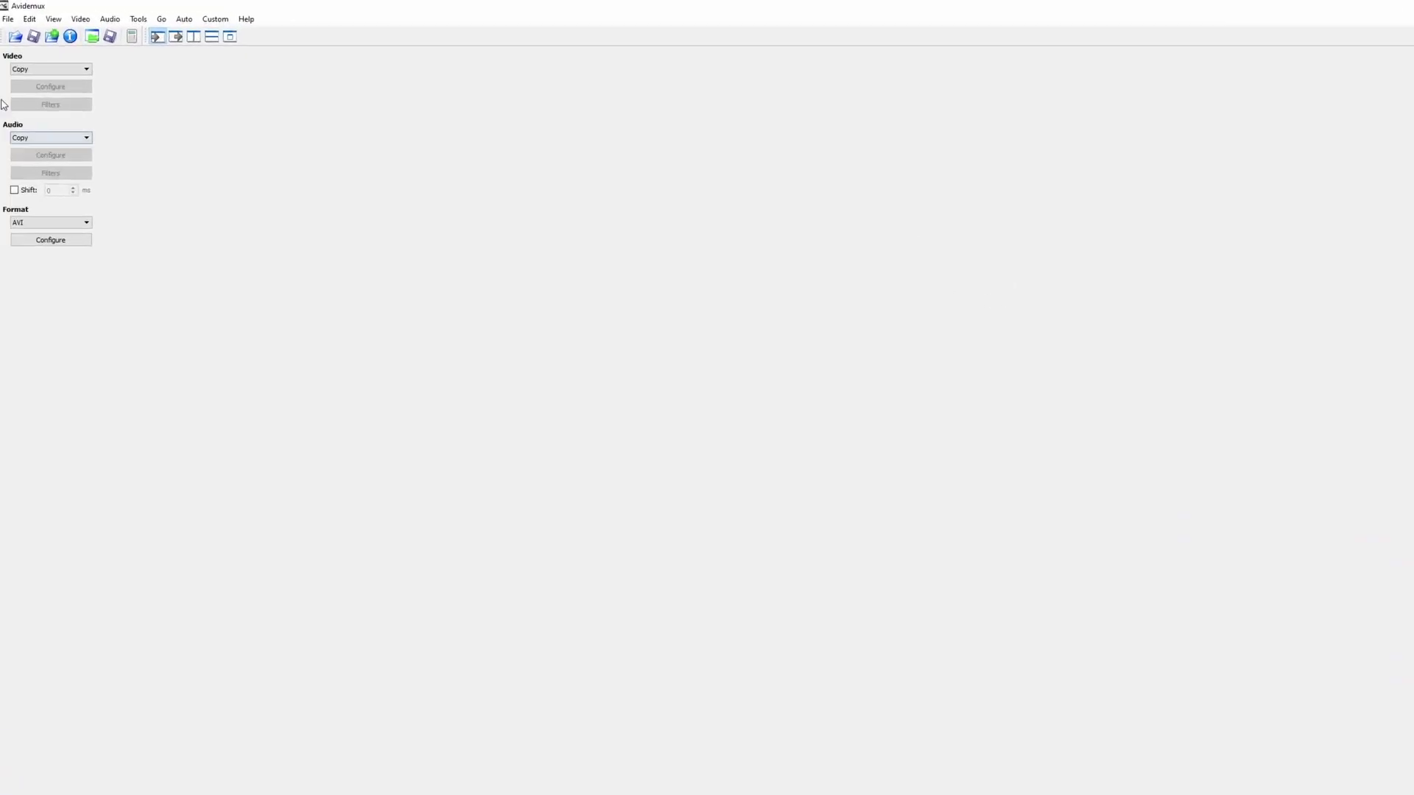
left_click(18, 49)
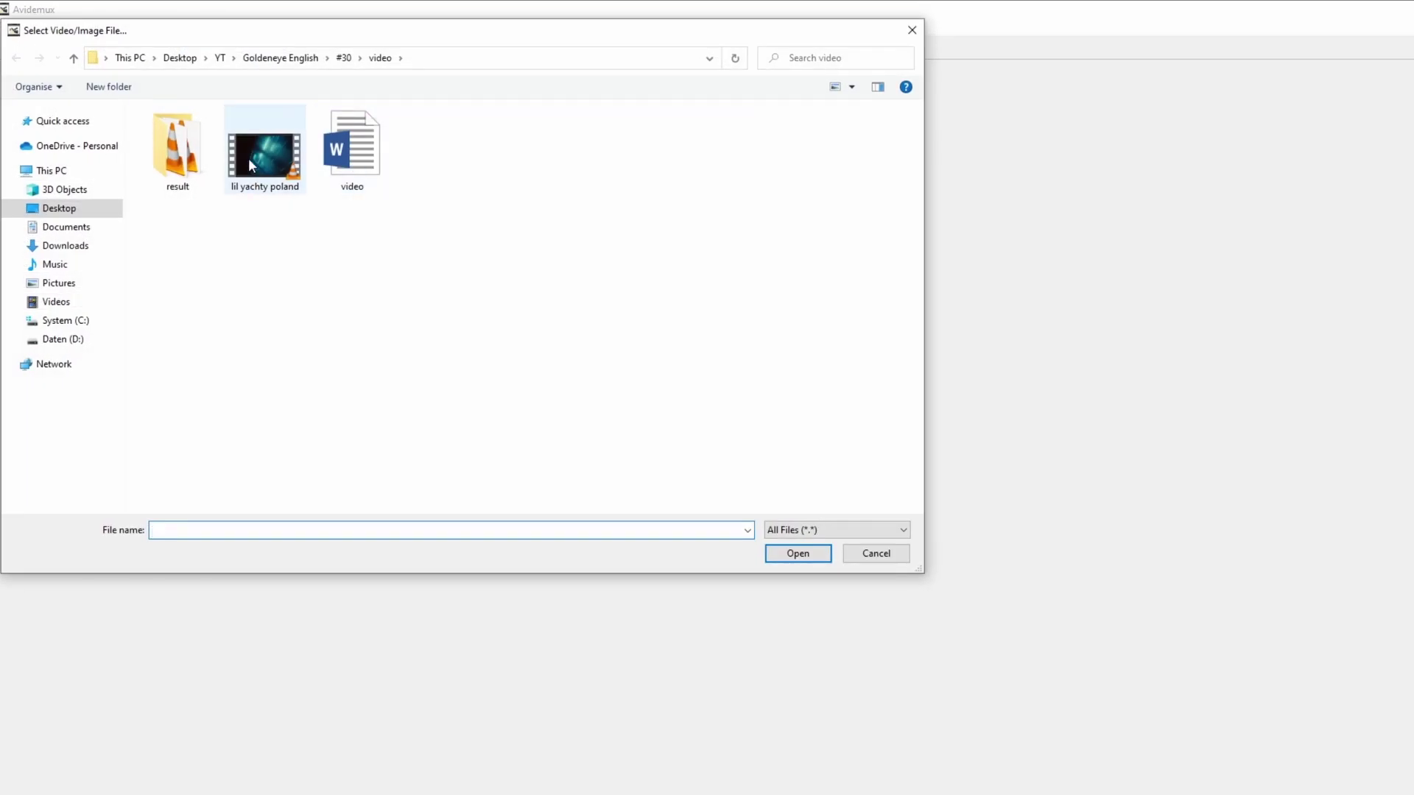
left_click(788, 555)
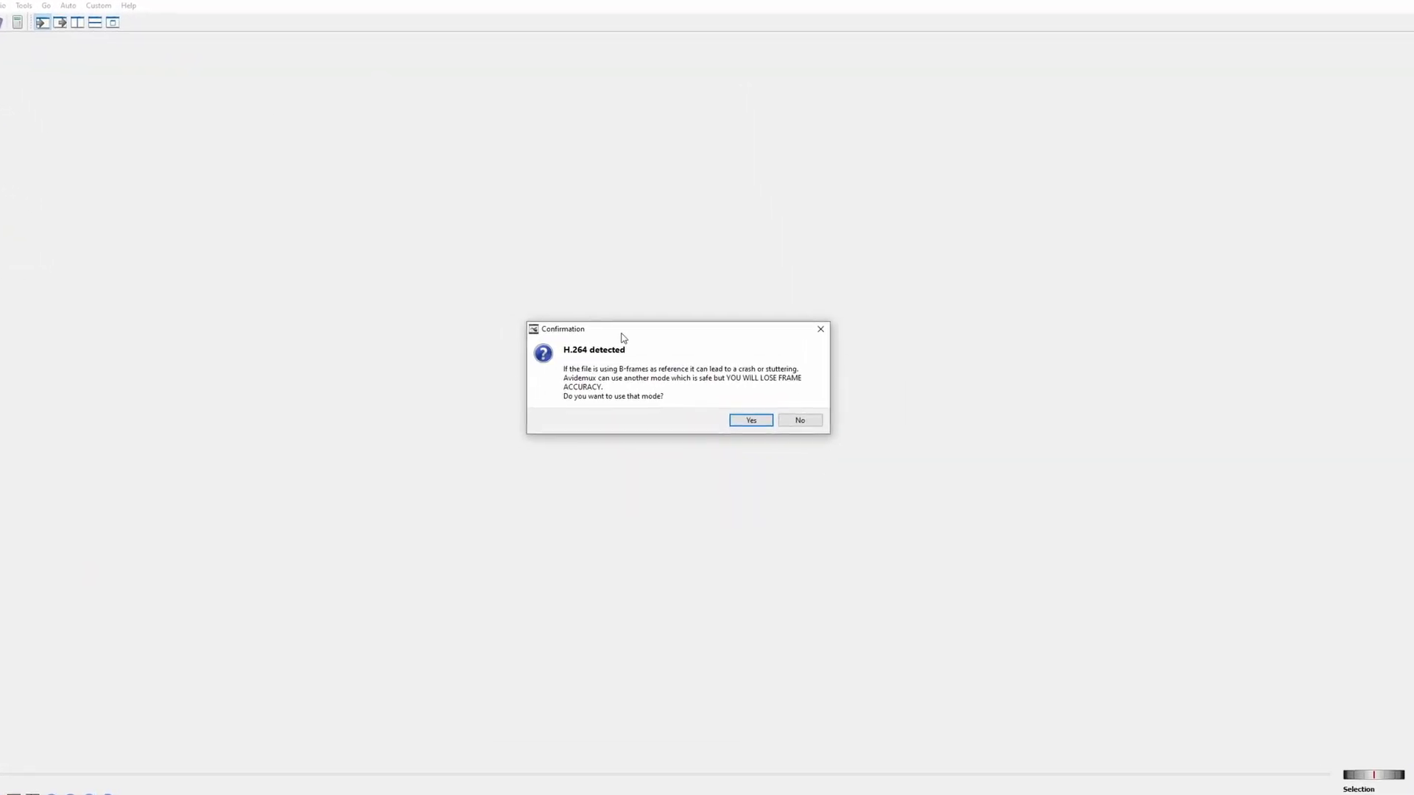
left_click(796, 427)
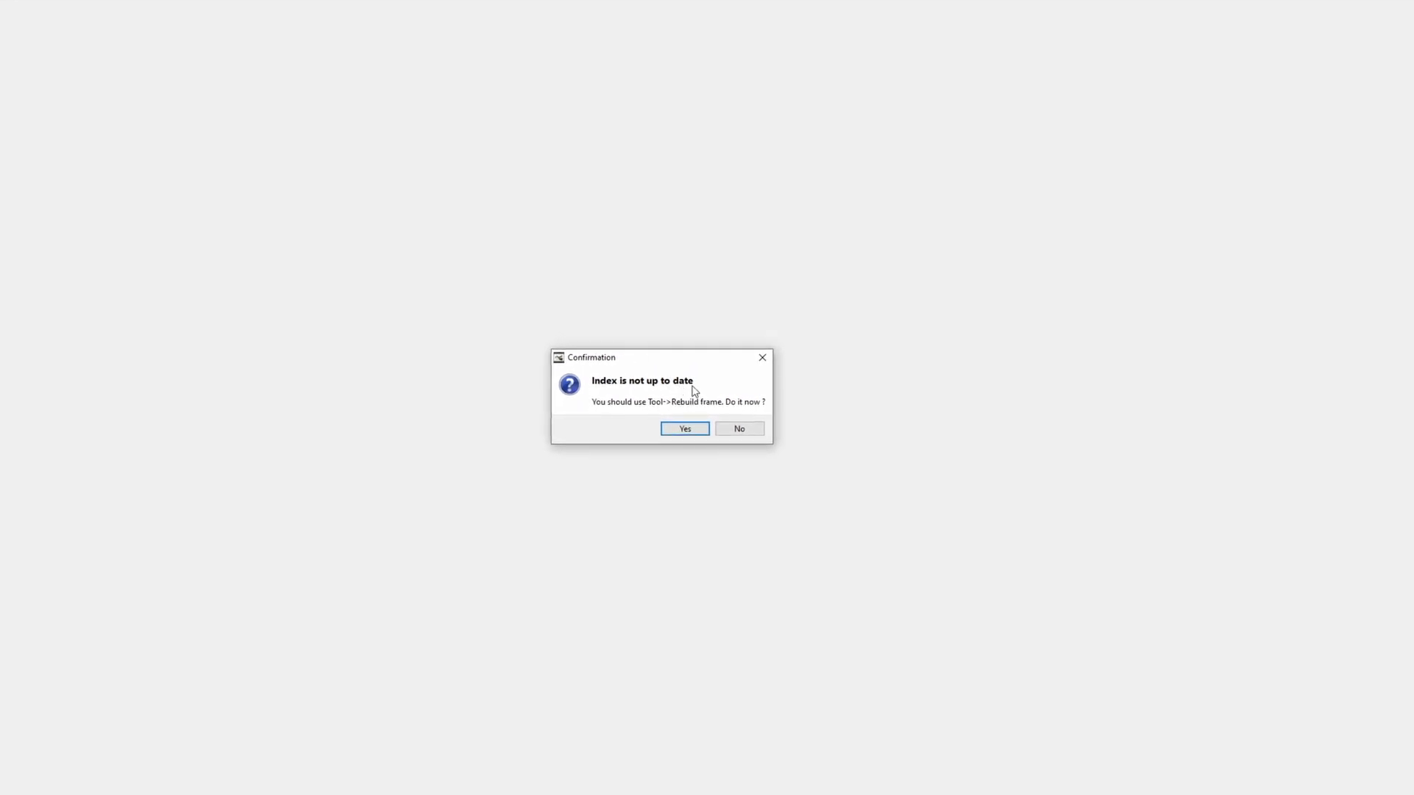
left_click(737, 431)
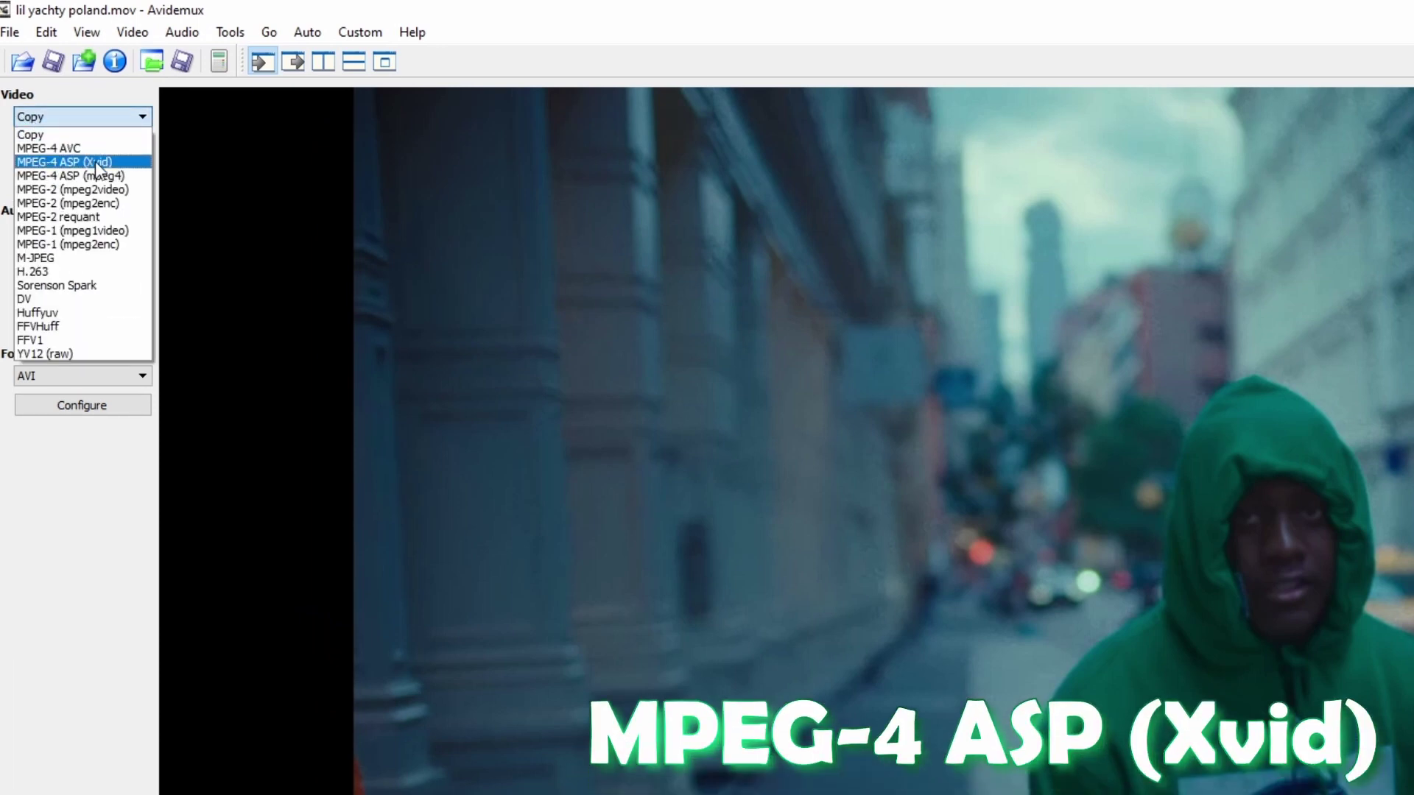
Step: Set video output to MPEG-4 ASP (Xvid) with a 999999999 maximum I-frame interval
left_click(95, 161)
left_click(30, 150)
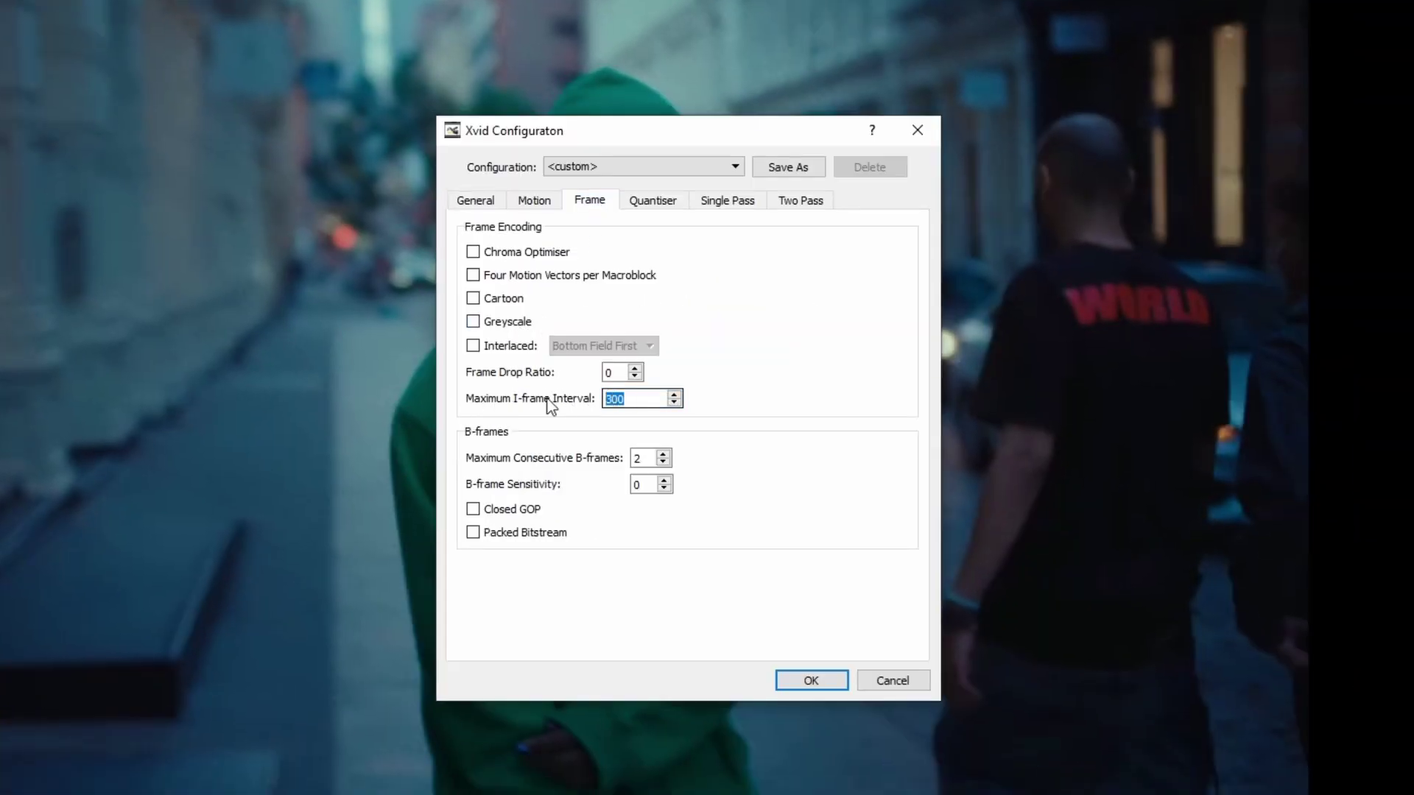
type("999999999")
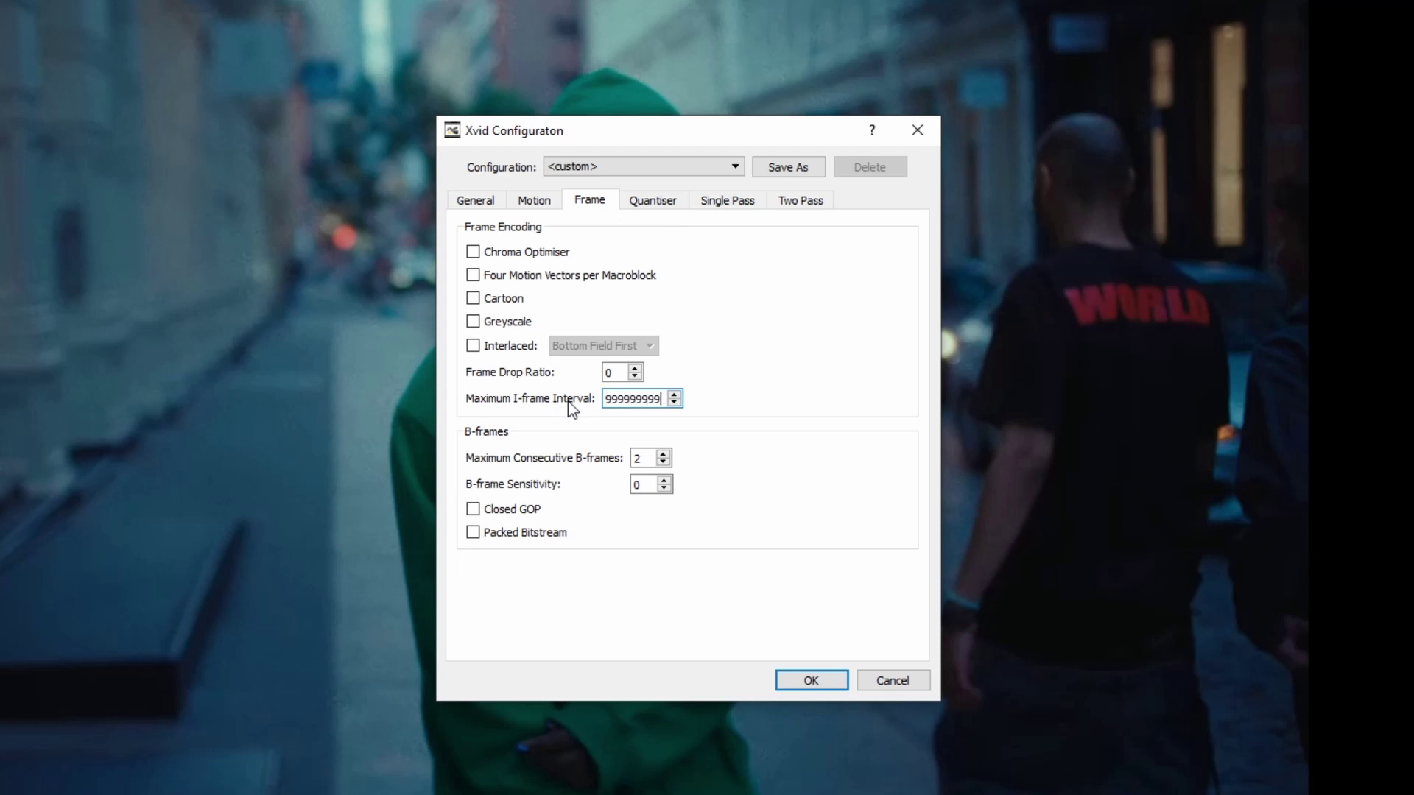
left_click(797, 676)
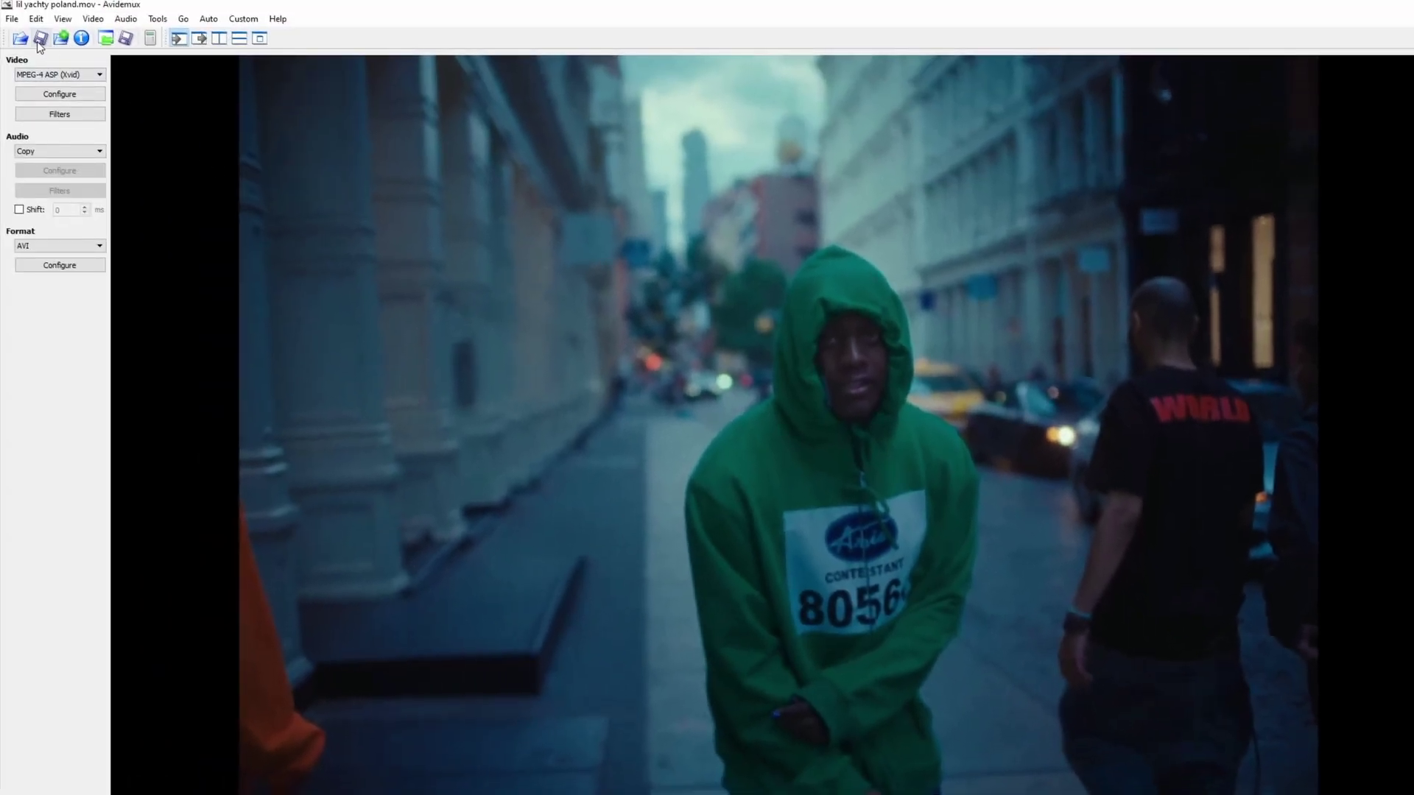
Step: Save the encoded video as 'practice' and dismiss the completion message
left_click(40, 38)
type("p")
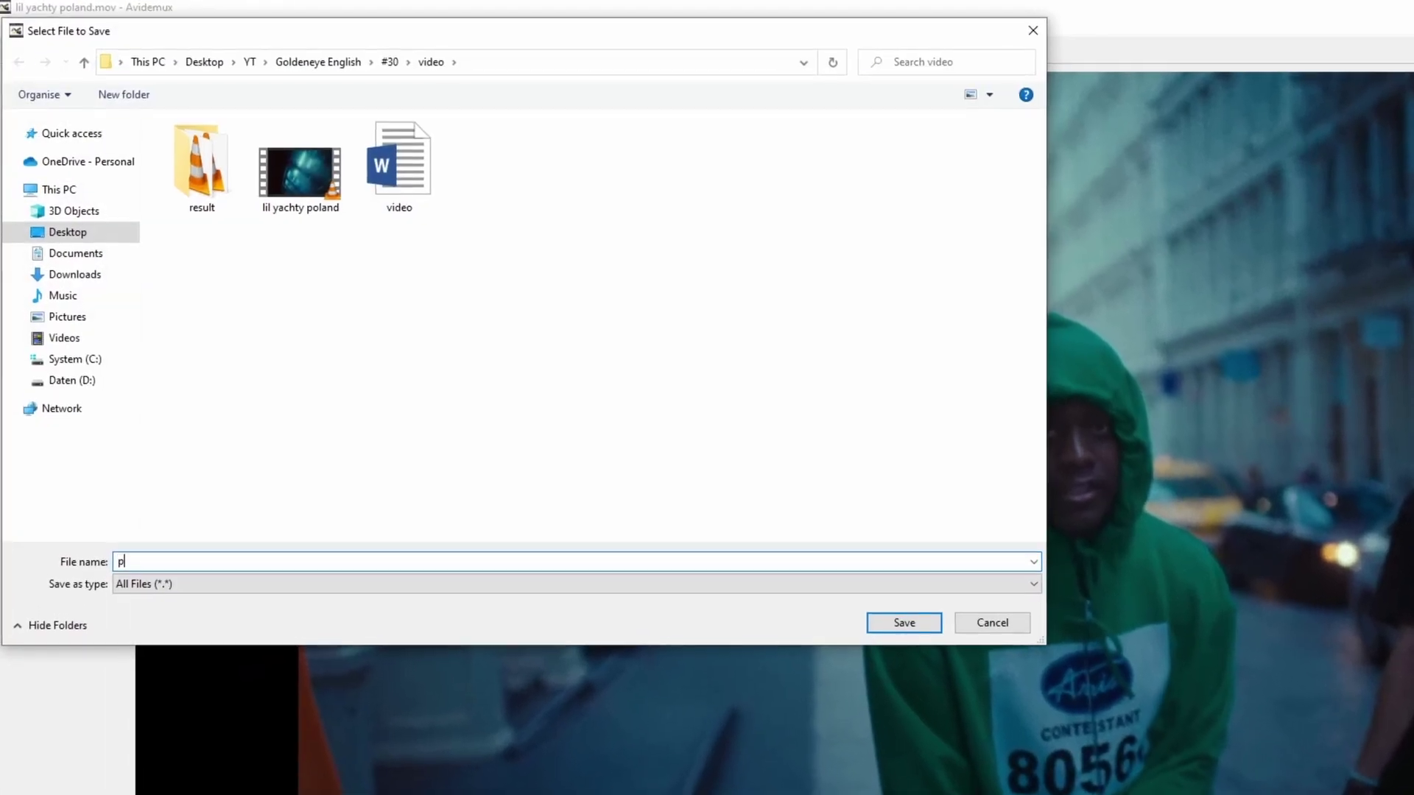
type("ractice")
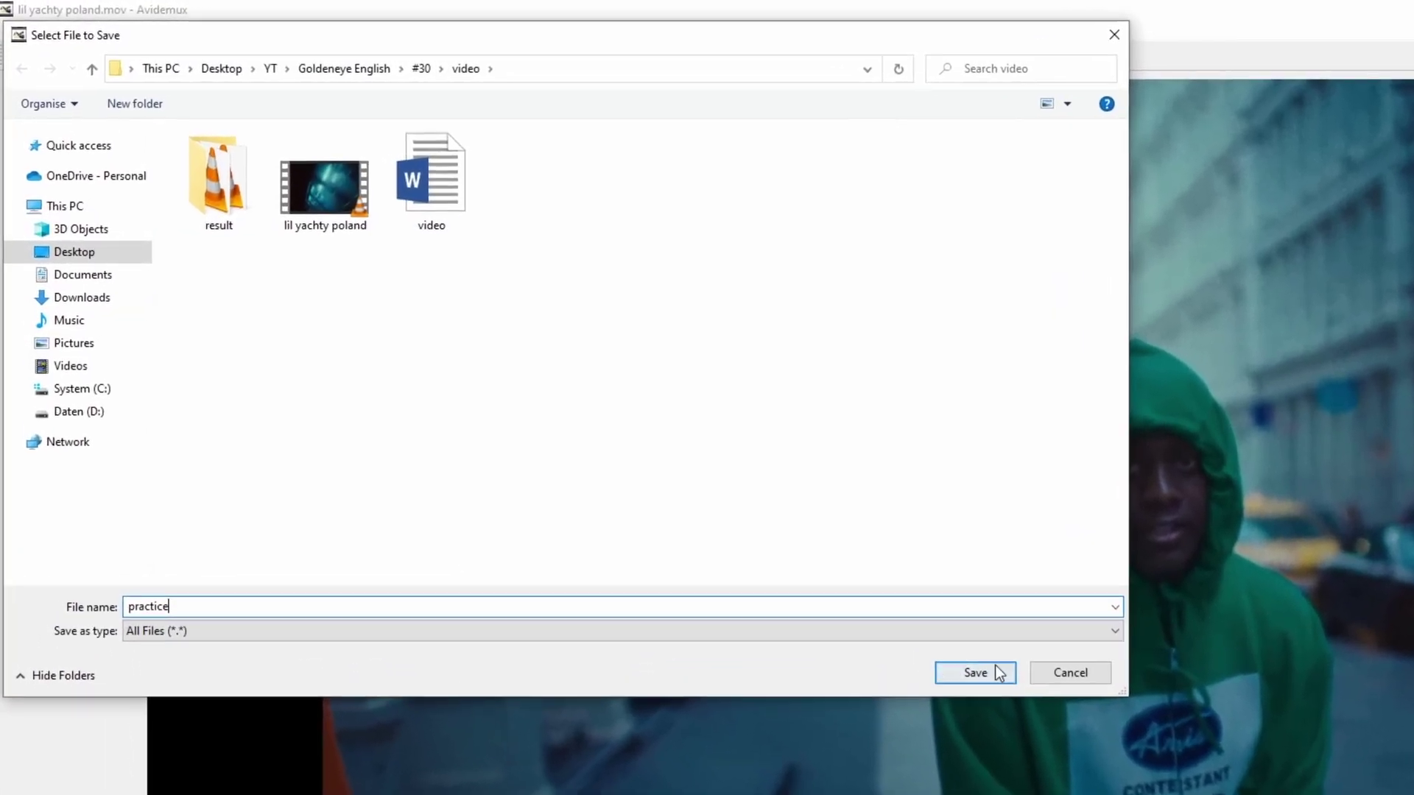
left_click(998, 673)
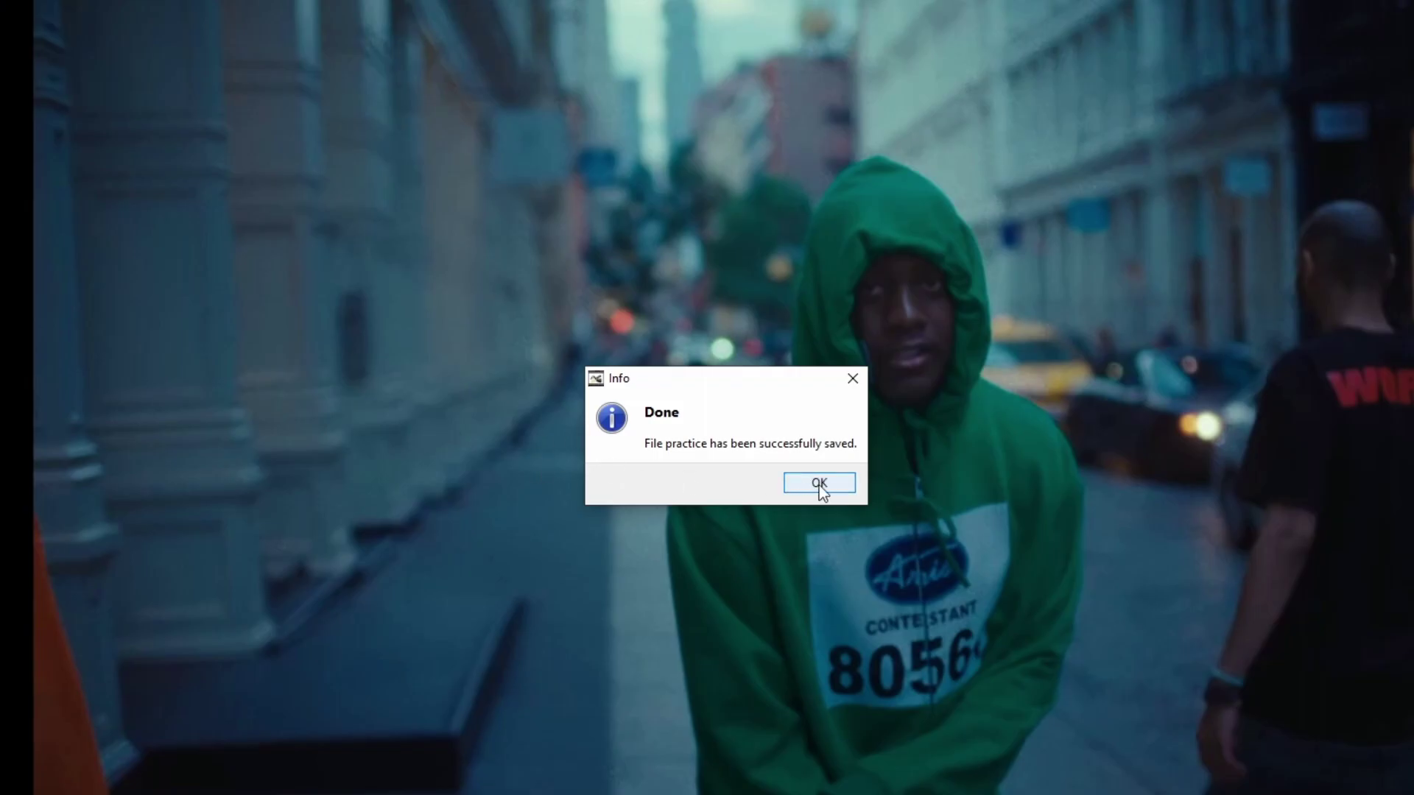
left_click(819, 484)
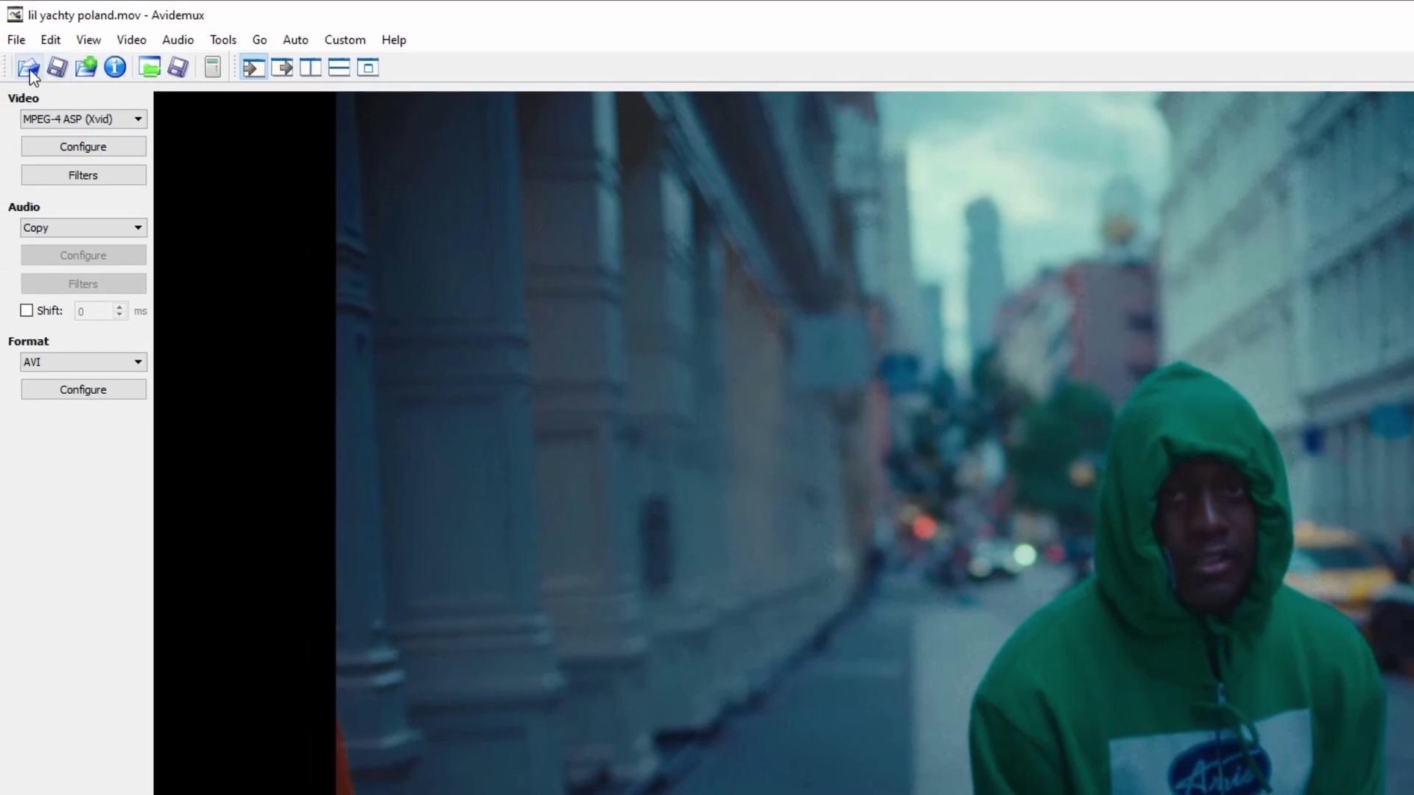
Step: Open 'practice' from the #30 > video folder and switch video output to Copy
left_click(30, 69)
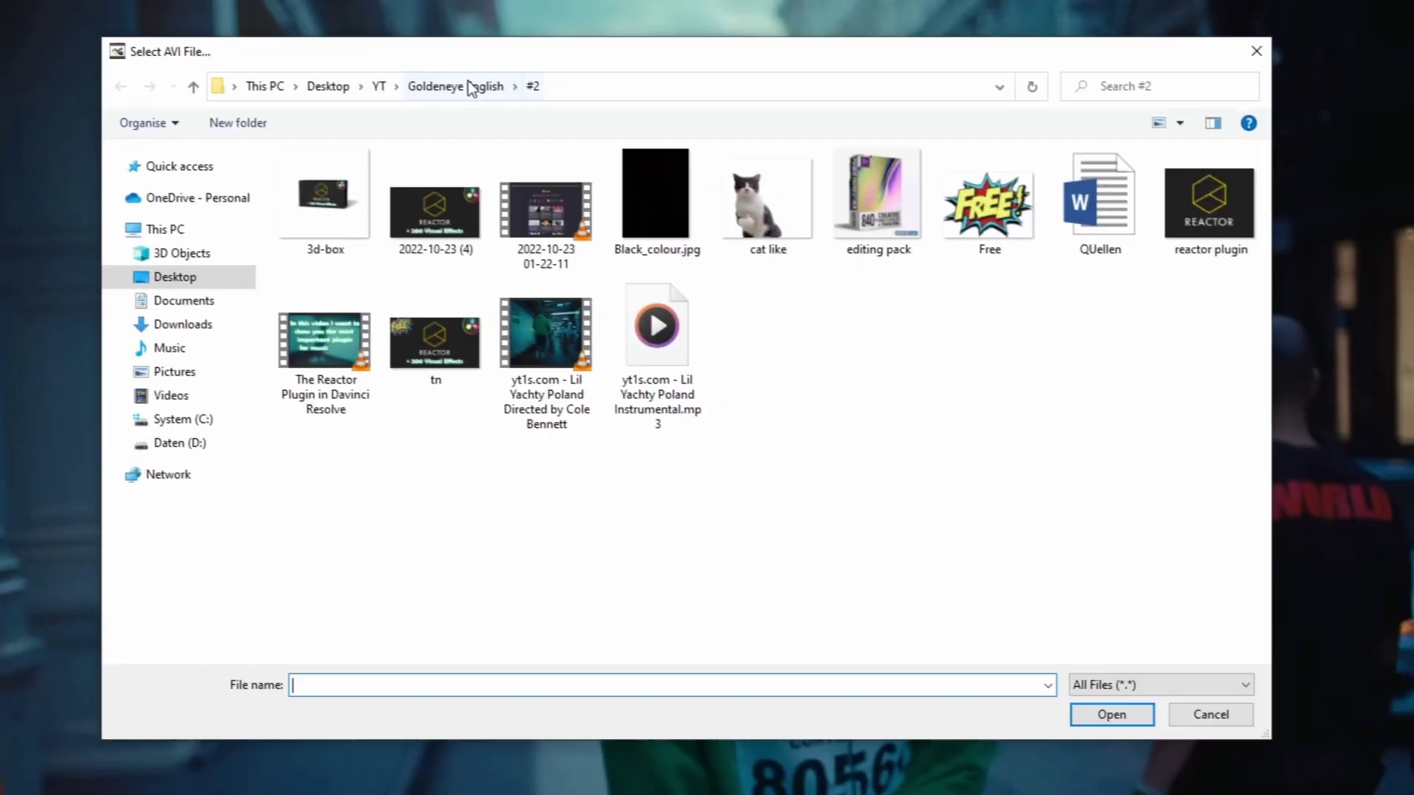
left_click(846, 177)
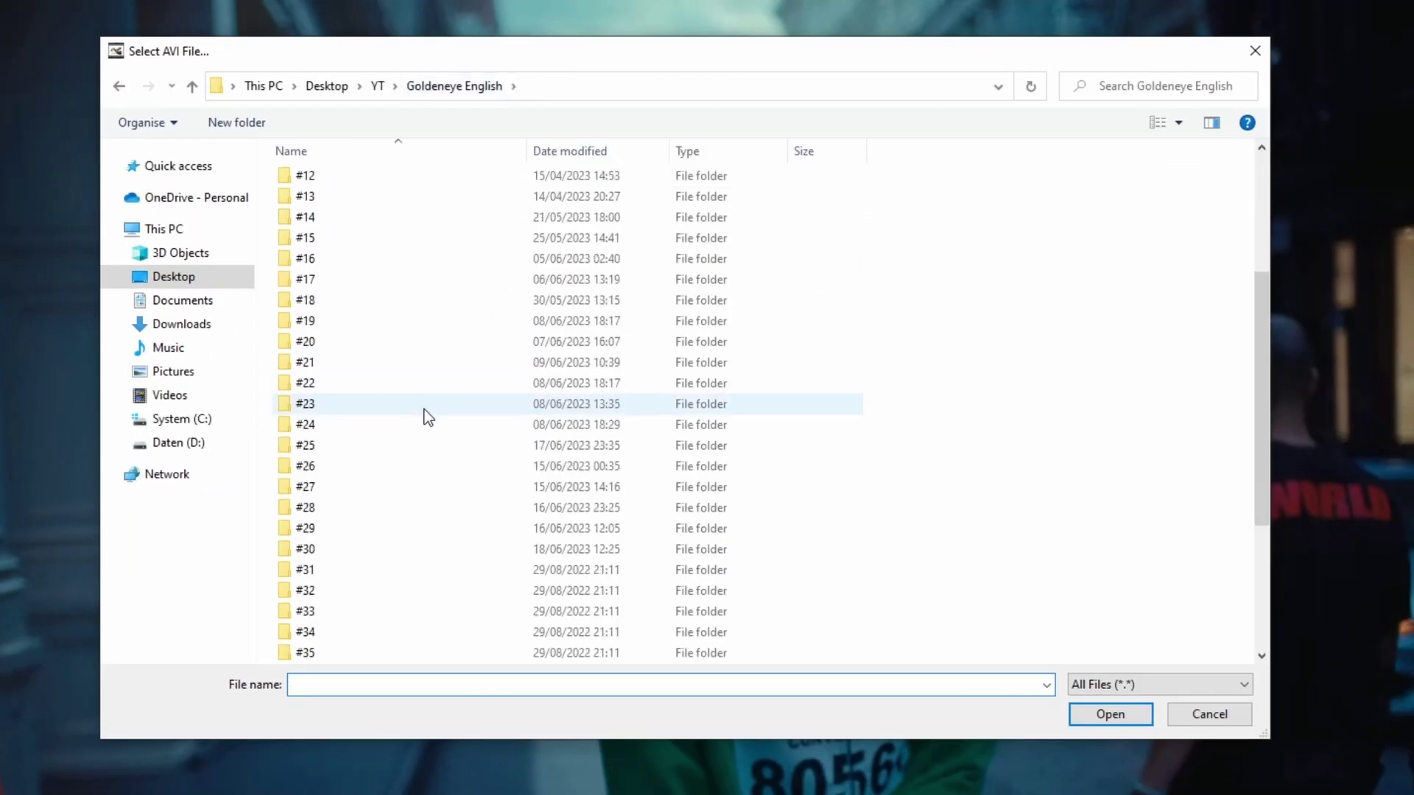
scroll(383, 457, "down", 4)
double_click(320, 344)
double_click(309, 199)
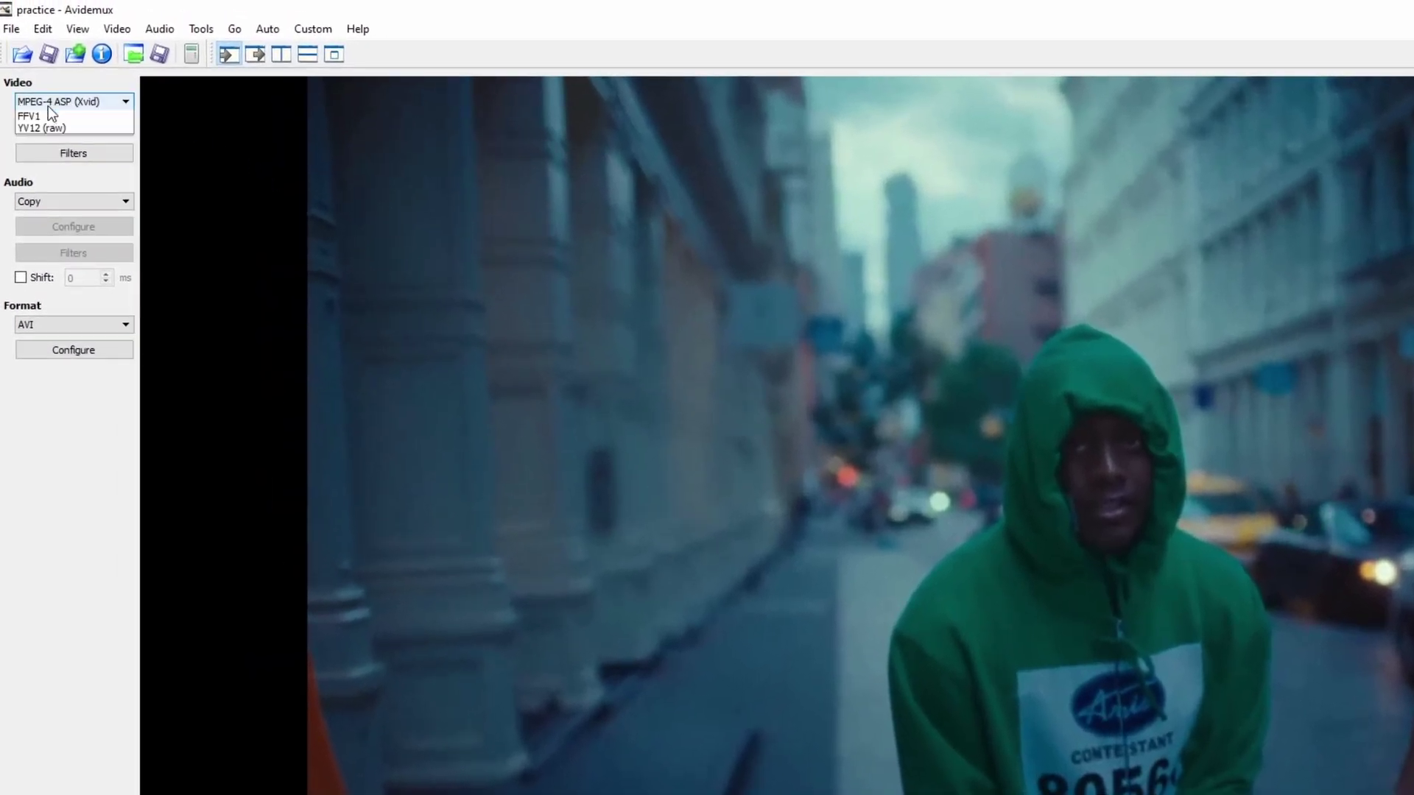
left_click(28, 120)
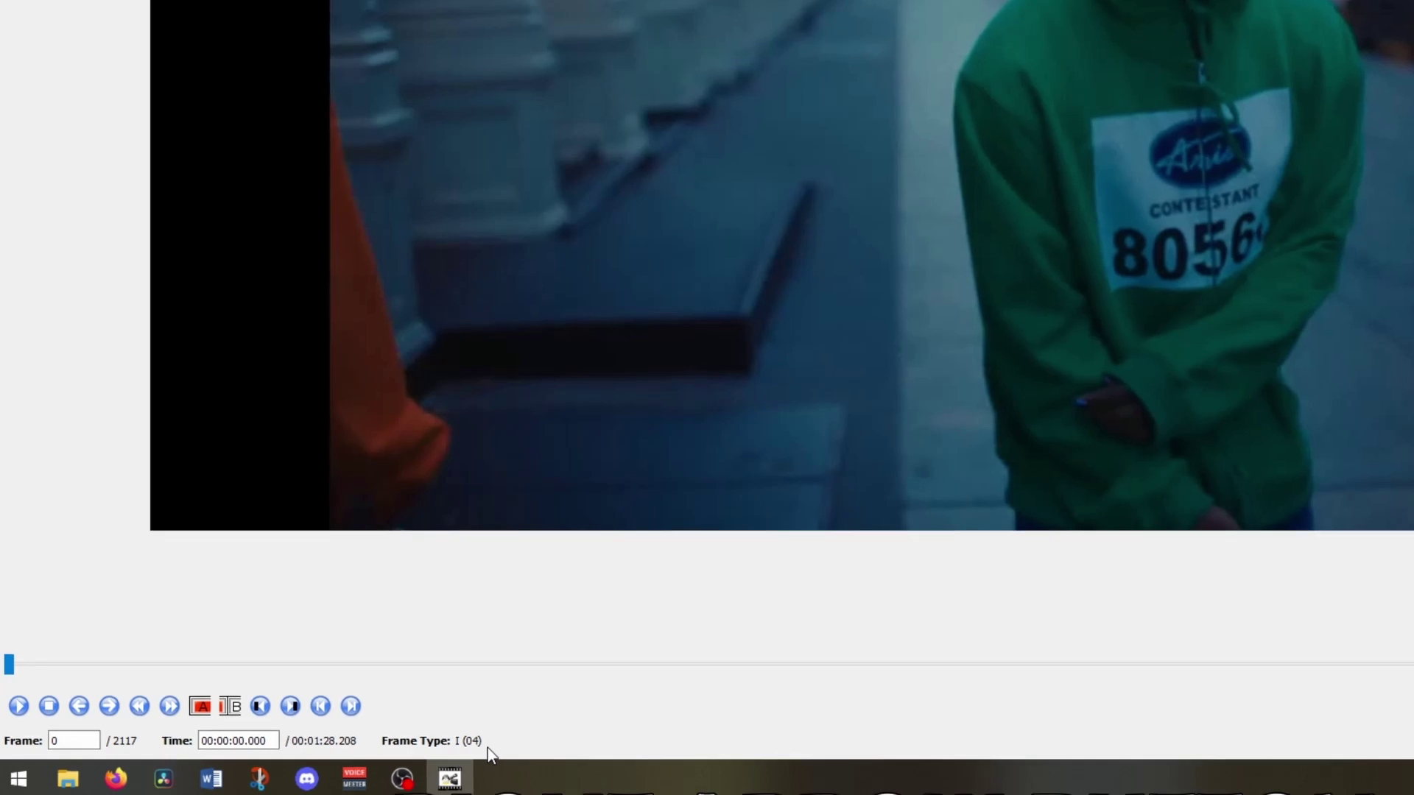
Step: Step through the opening frames and delete the I-frame at frame 1
key("Right")
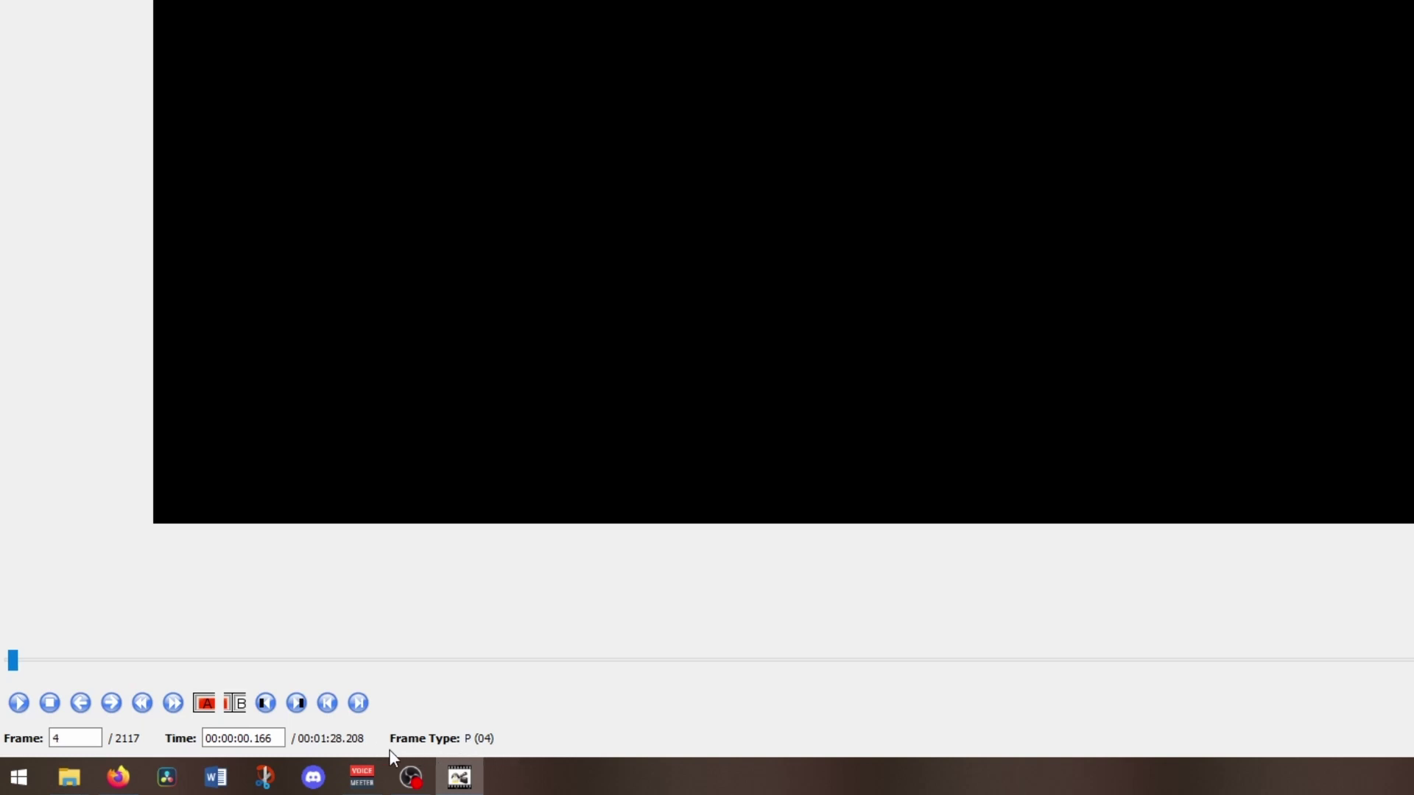
key("Left")
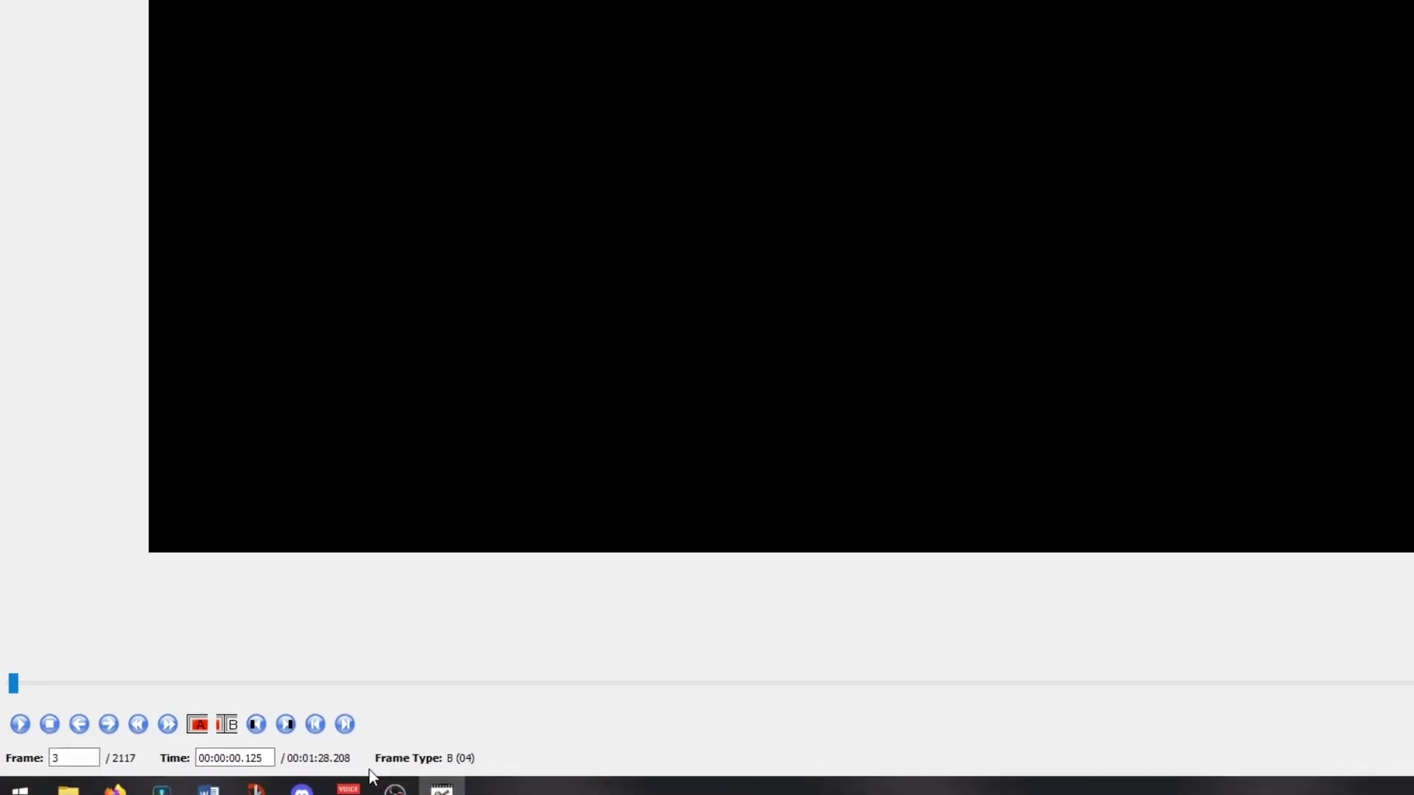
key("Right")
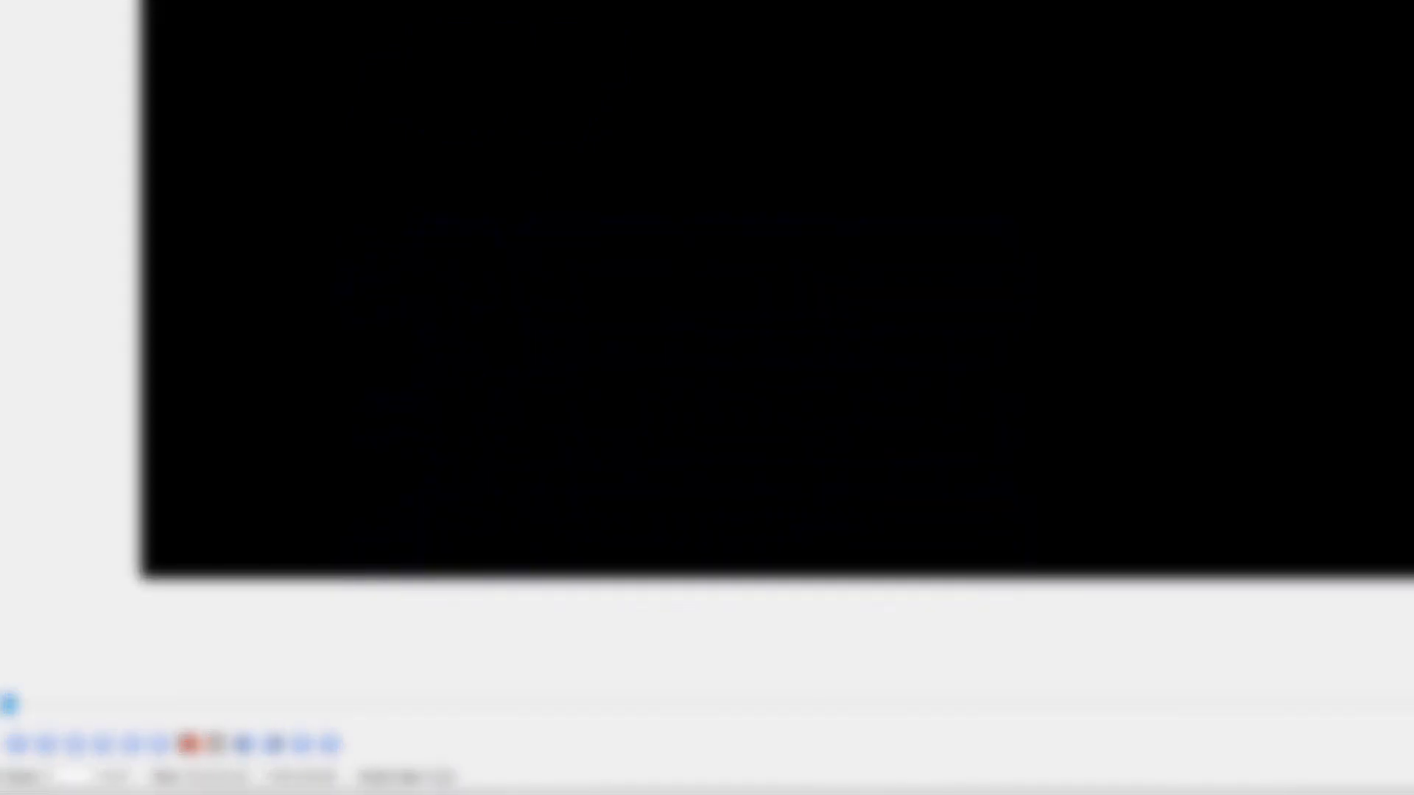
key("Left")
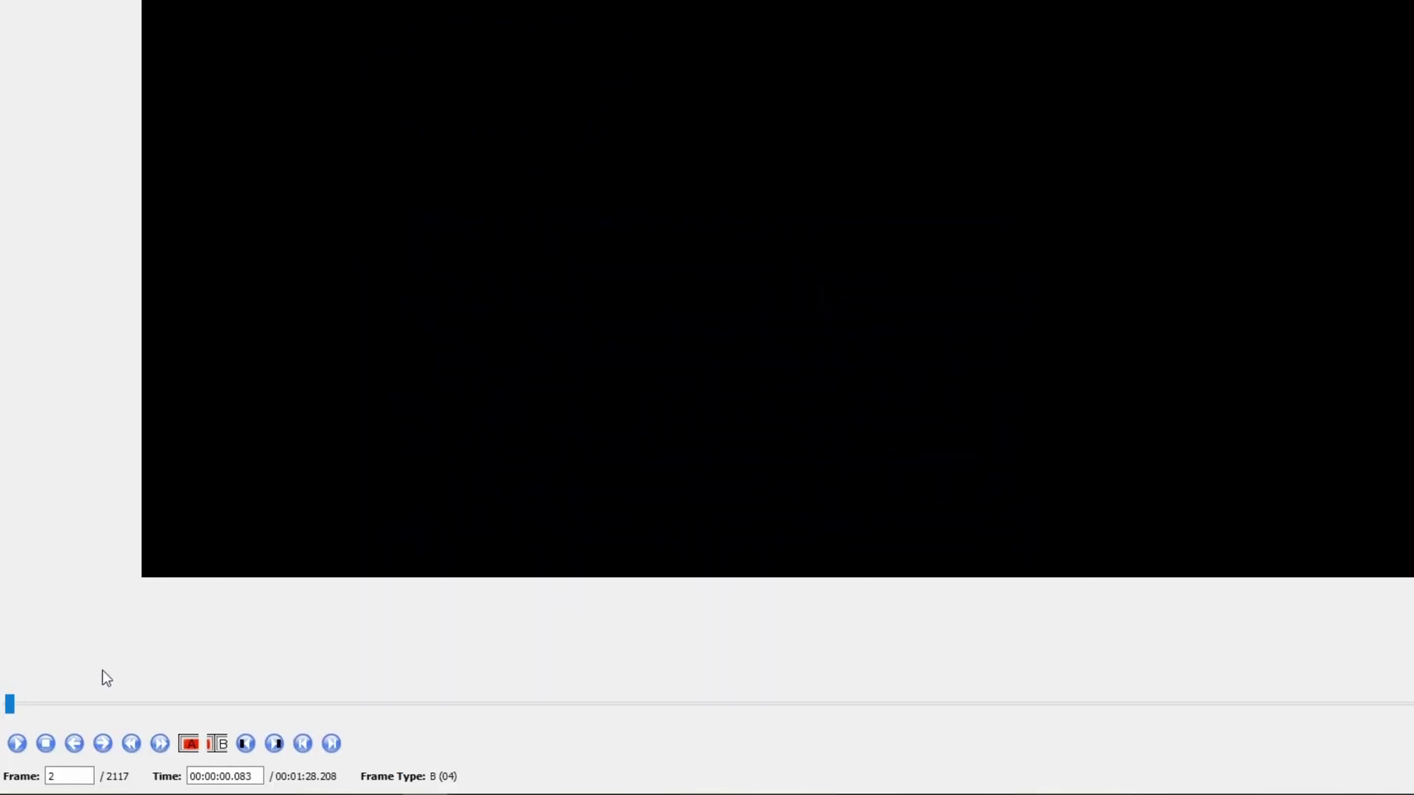
left_click(11, 701)
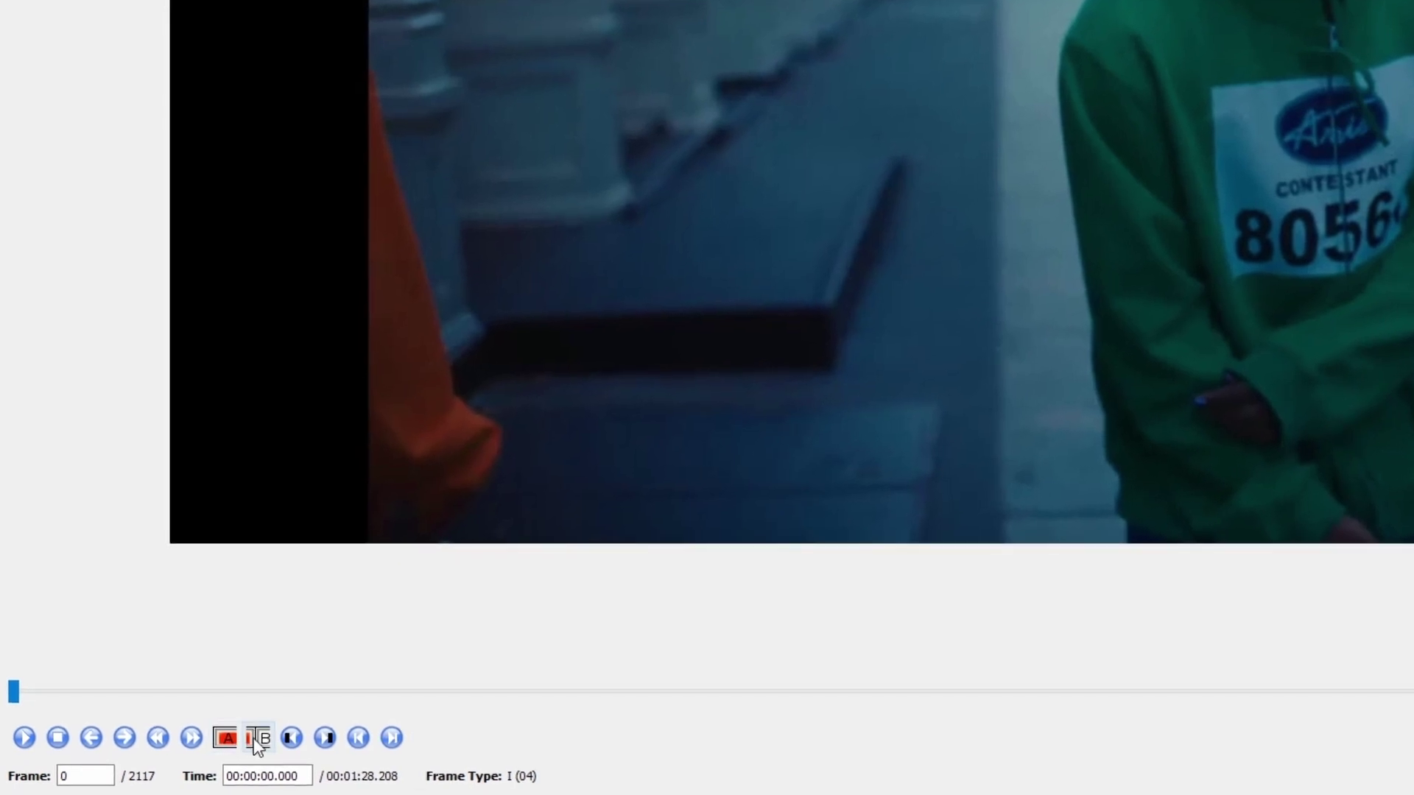
key("Right")
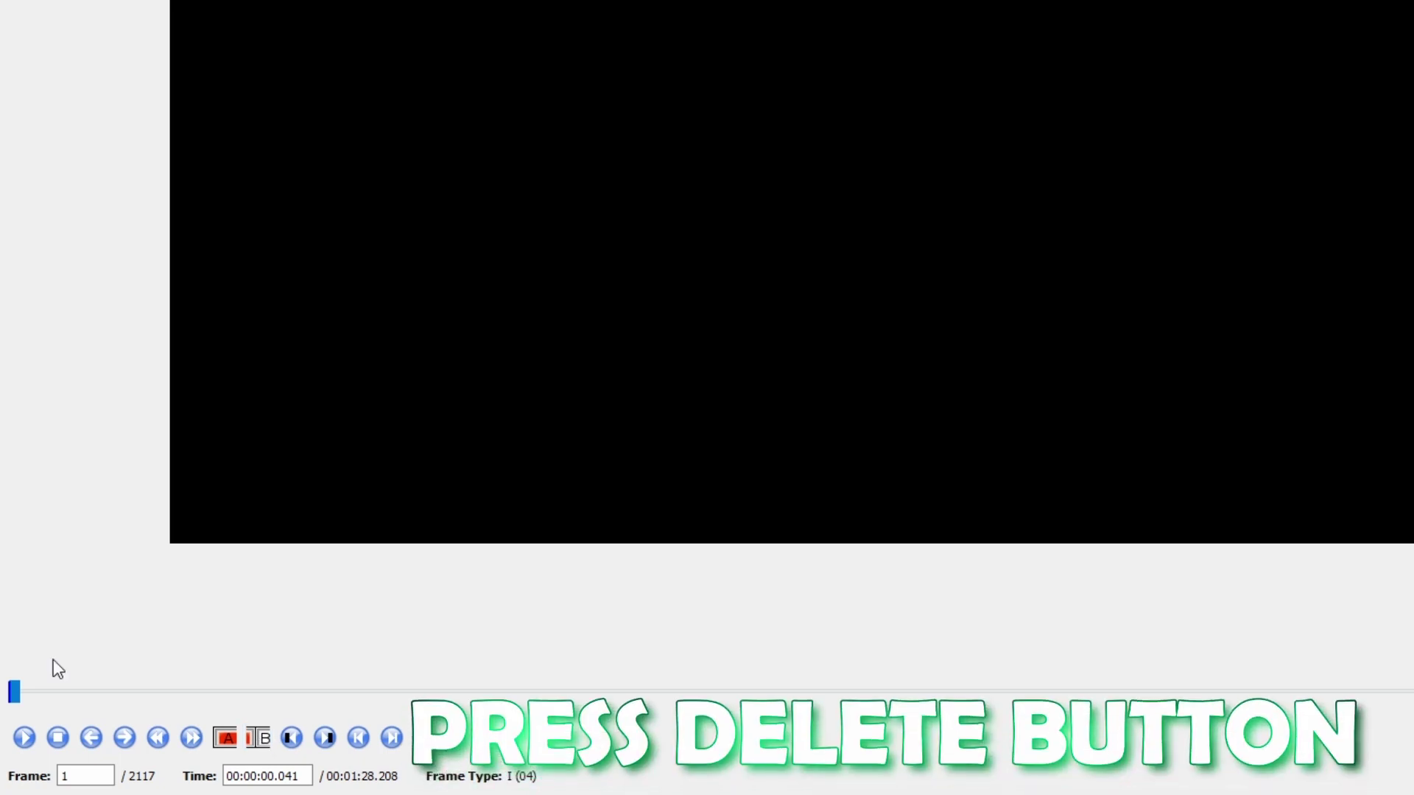
key("Delete")
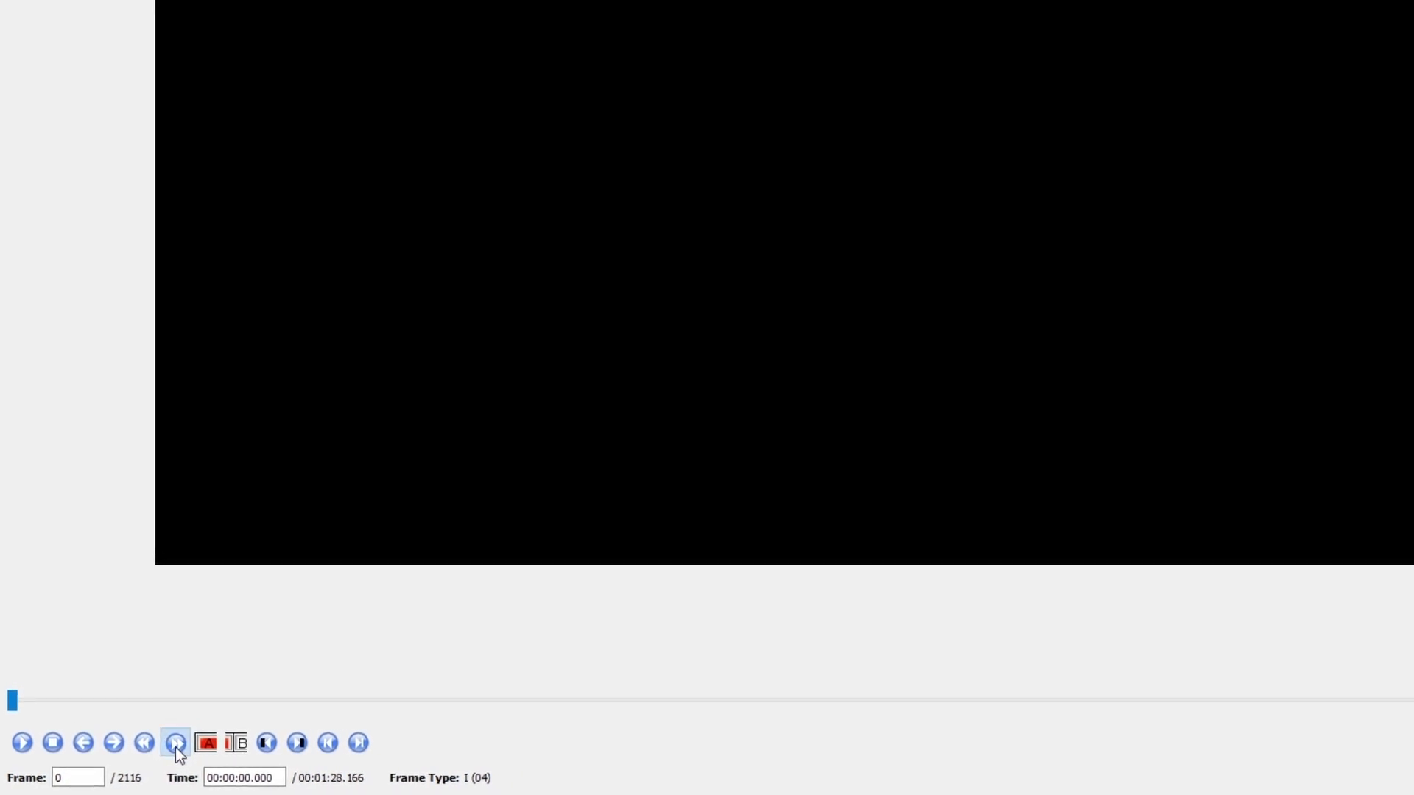
Step: Mark the next two keyframes with the A/B markers and delete each I-frame
left_click(177, 744)
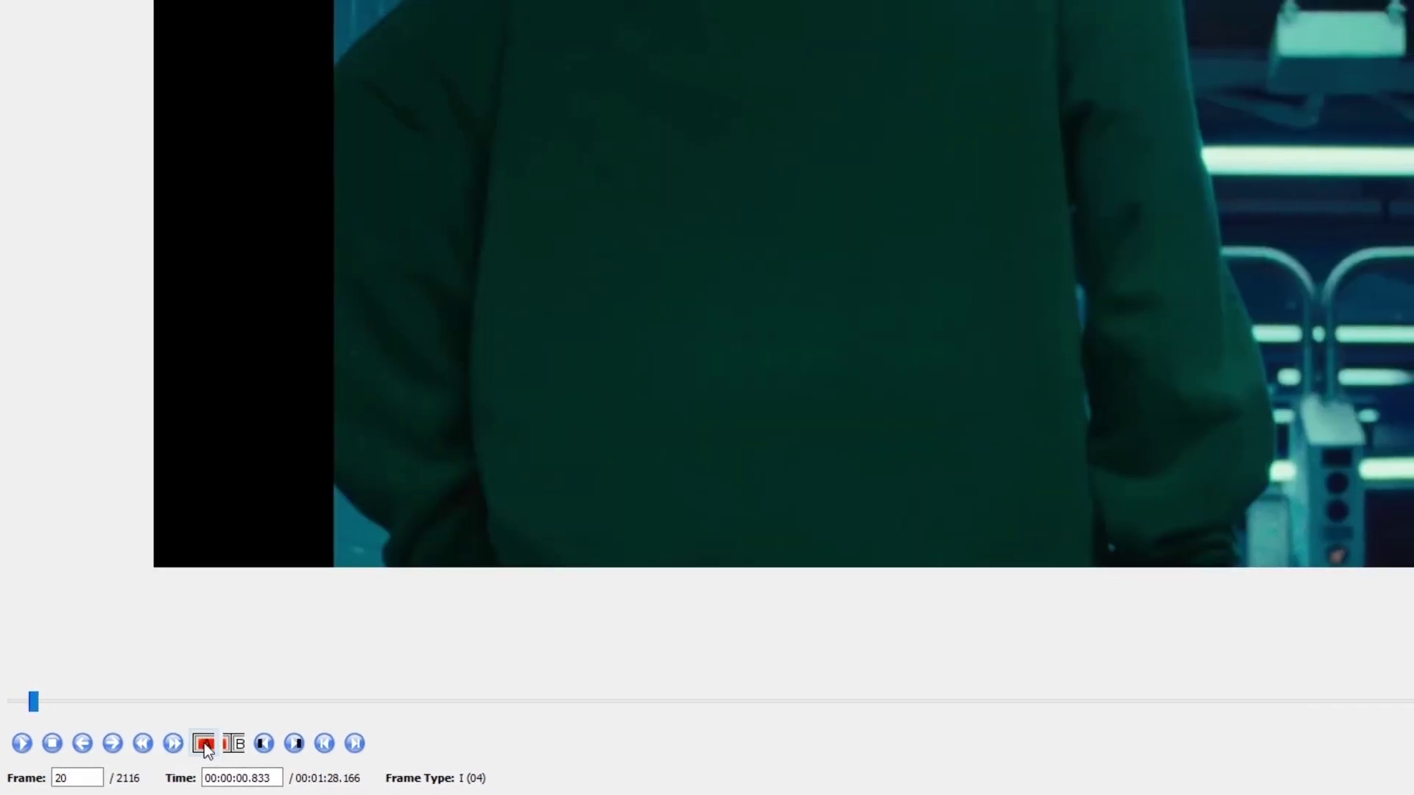
key("Right")
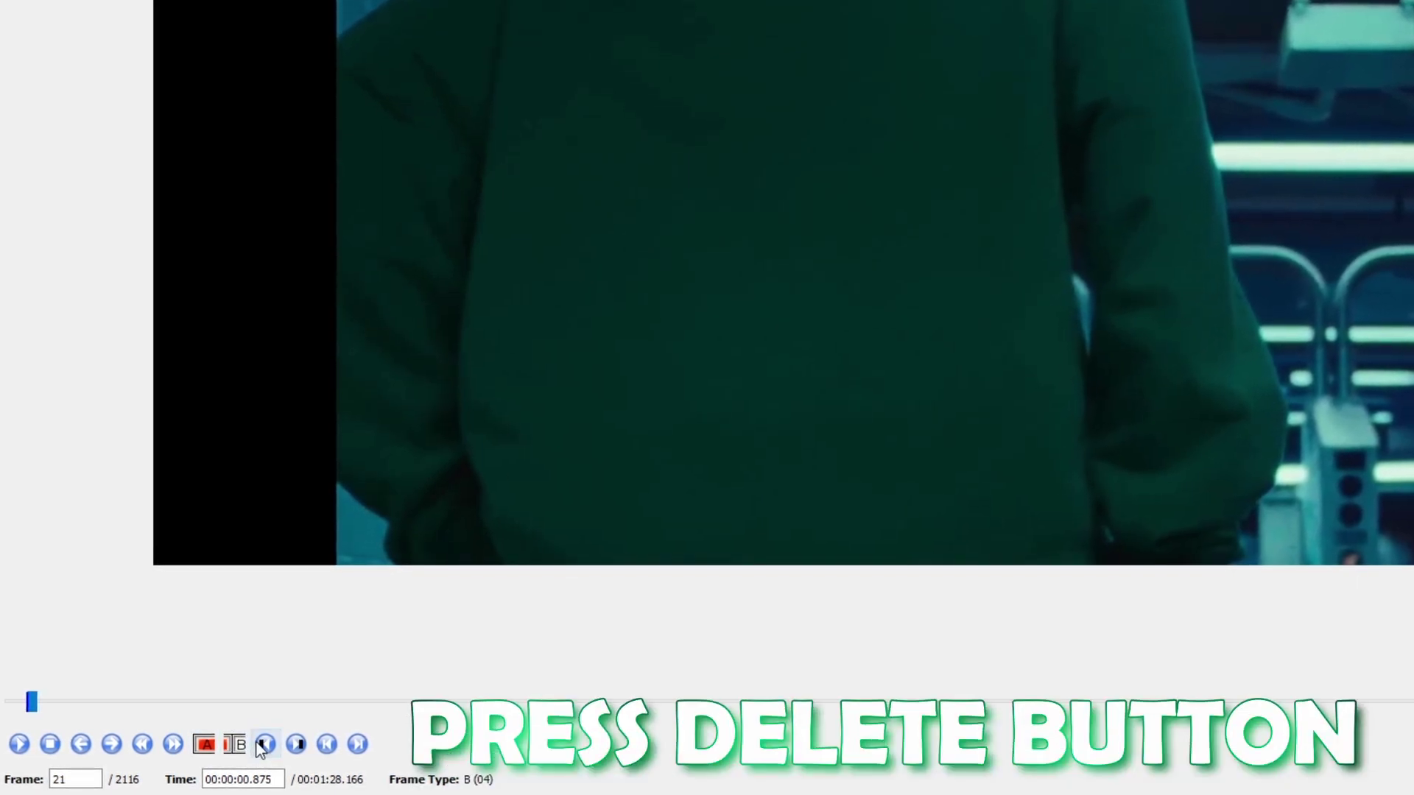
key("Delete")
left_click(173, 745)
left_click(206, 745)
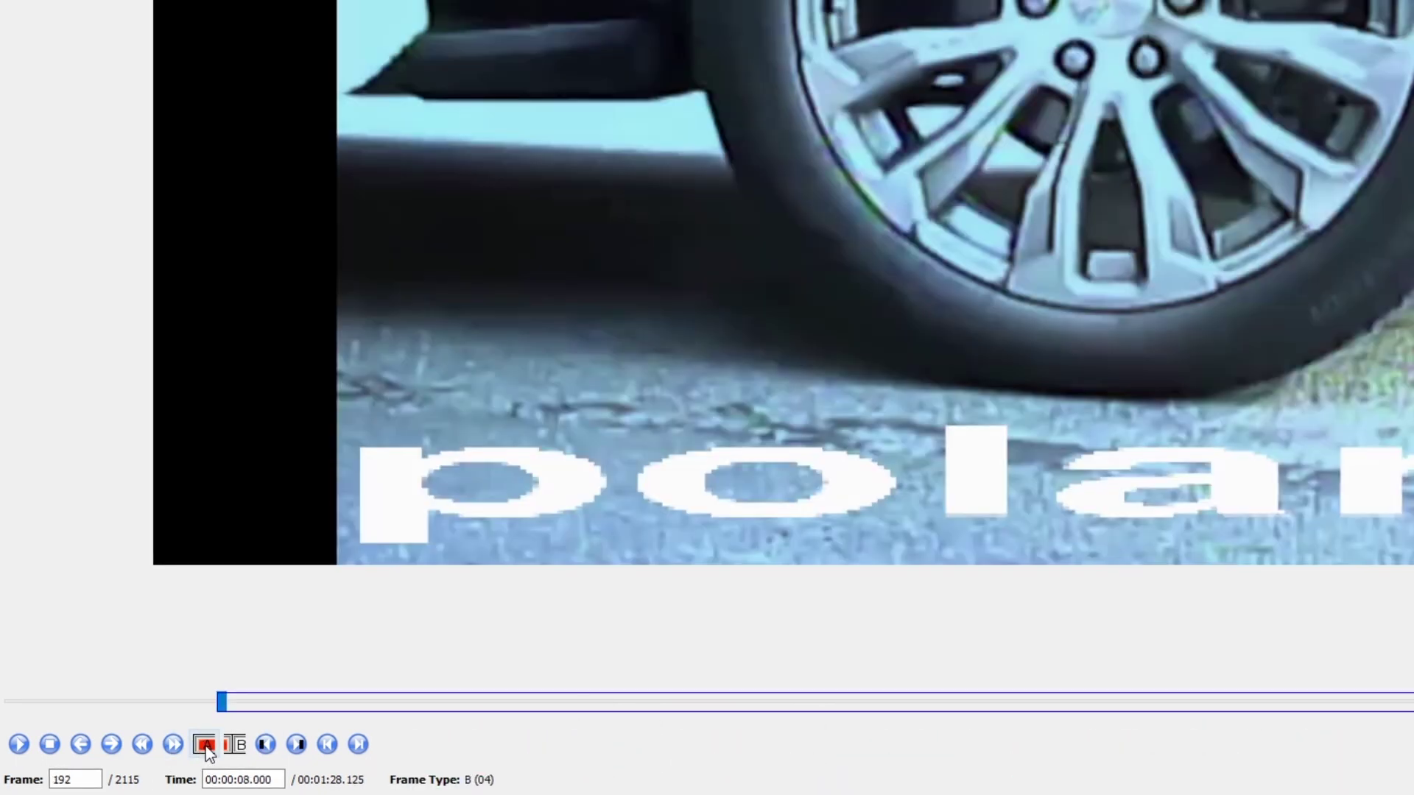
left_click(231, 746)
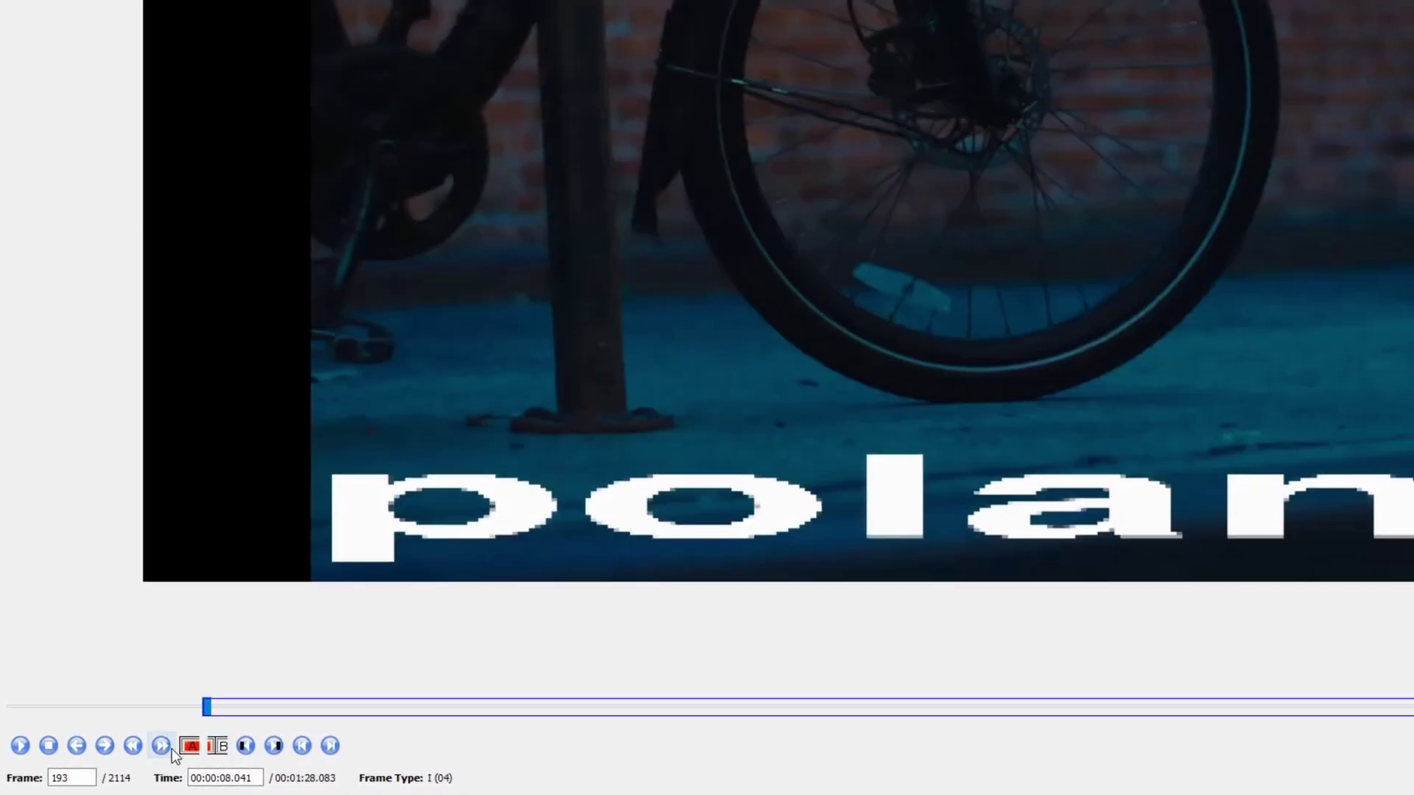
key("Delete")
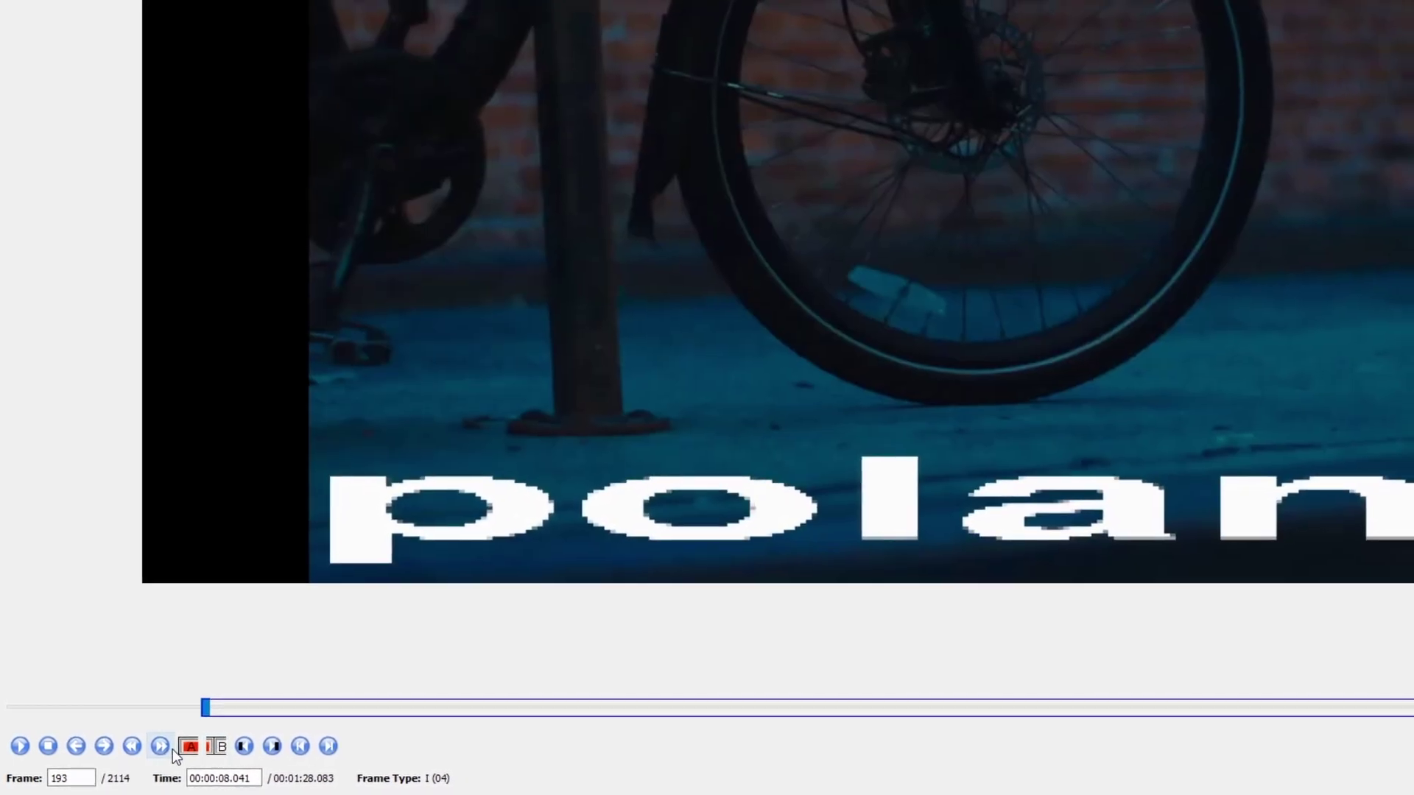
Step: Delete another marked I-frame and set the selection start at the following I-frame
left_click(211, 748)
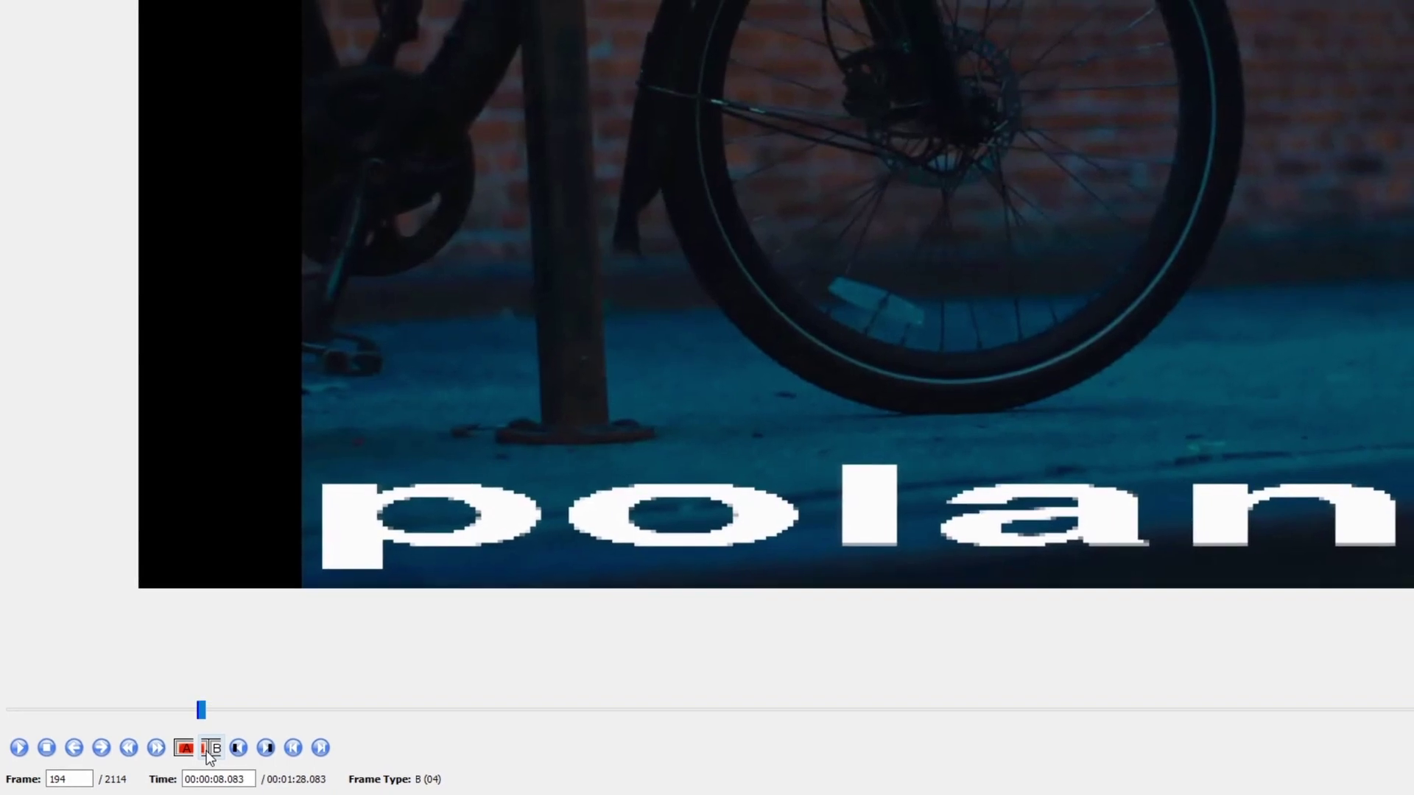
left_click(151, 748)
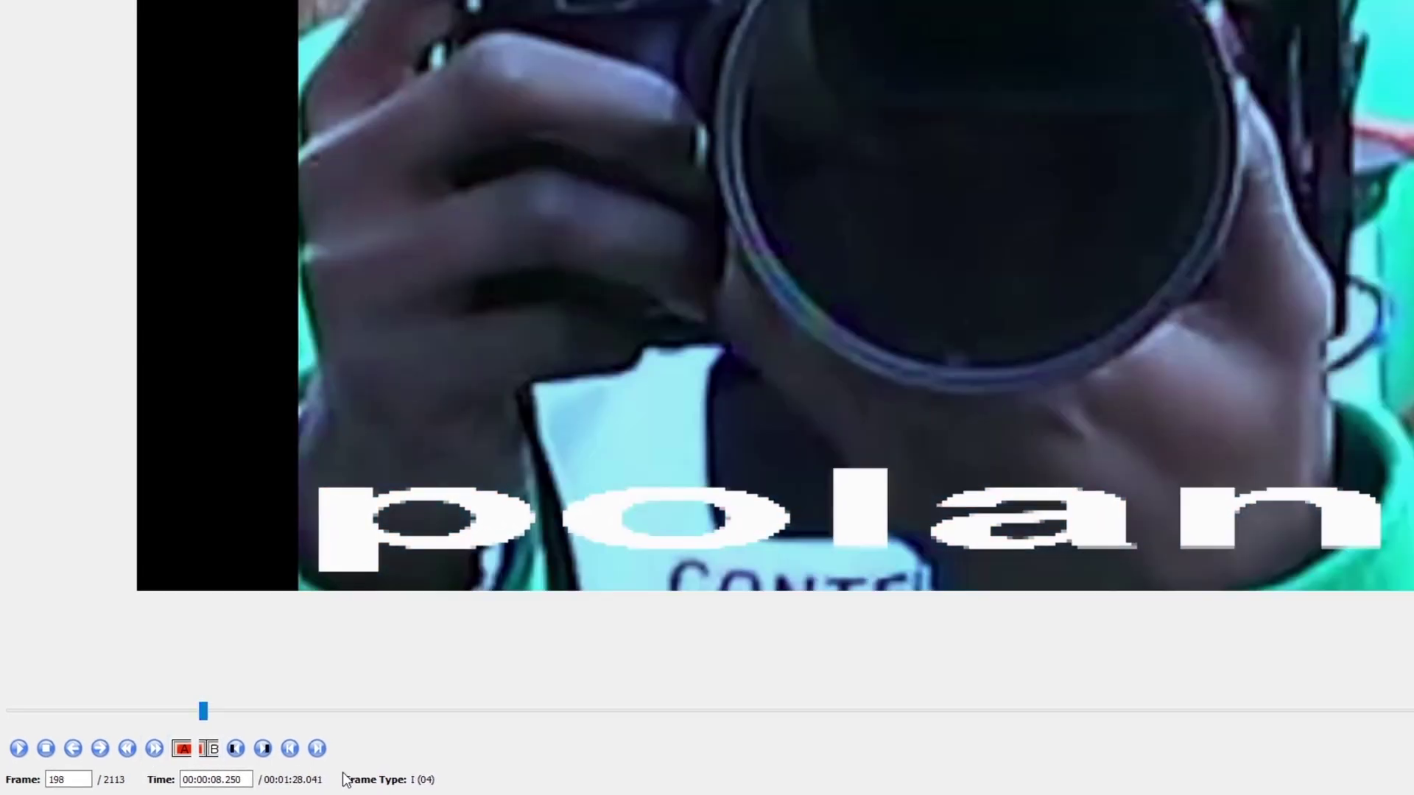
key("Delete")
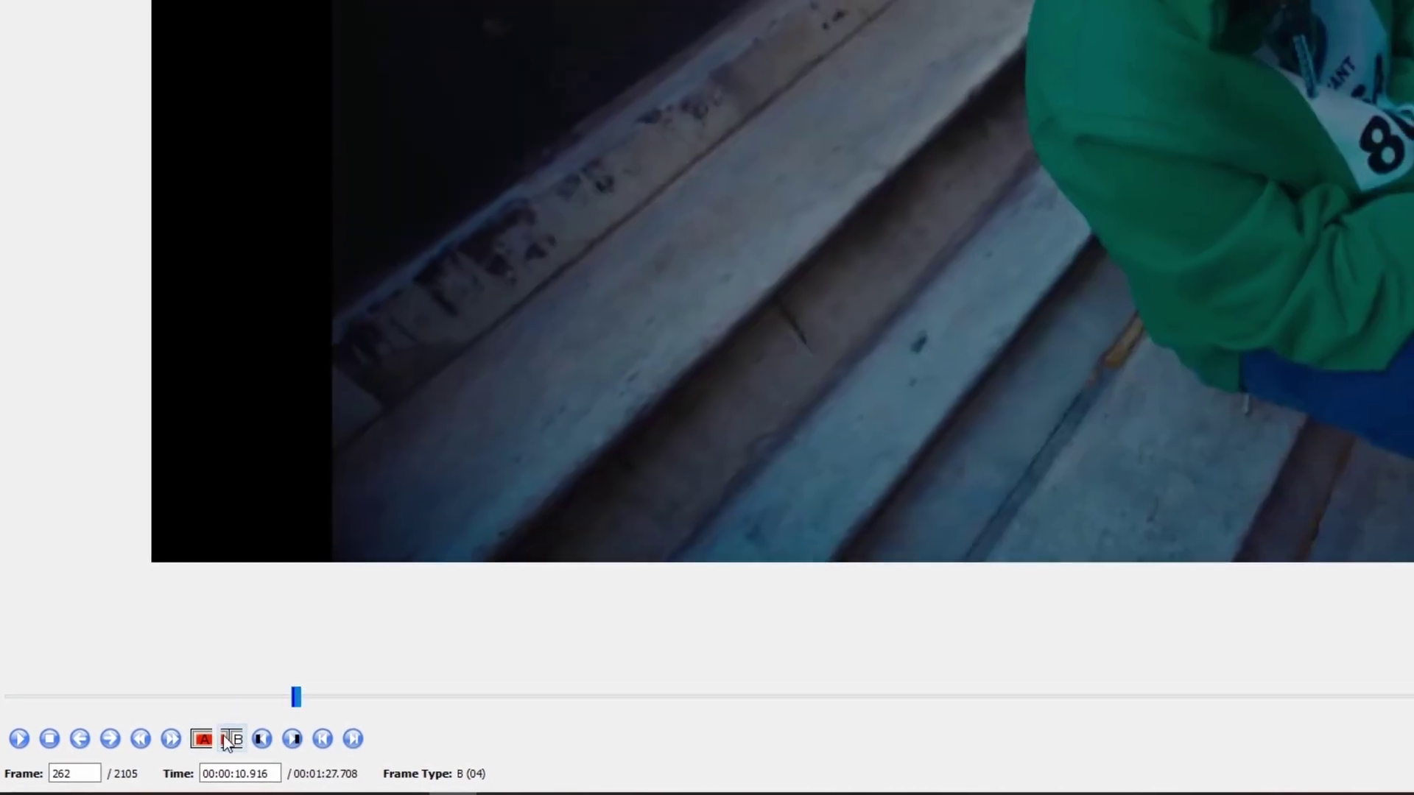
left_click(204, 738)
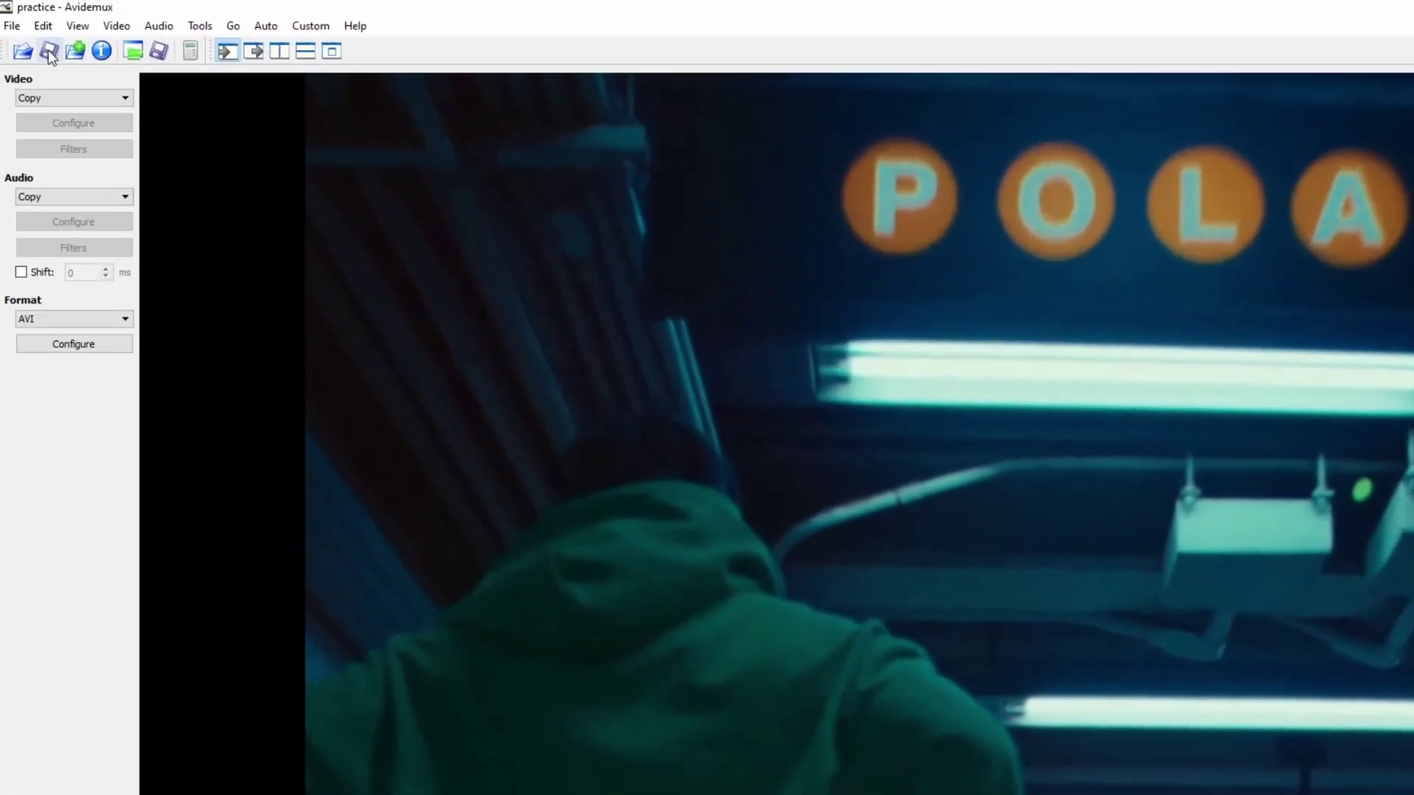
Step: Save the edited clip as iframeexperience.mp4 in the video folder without smart copy
left_click(47, 50)
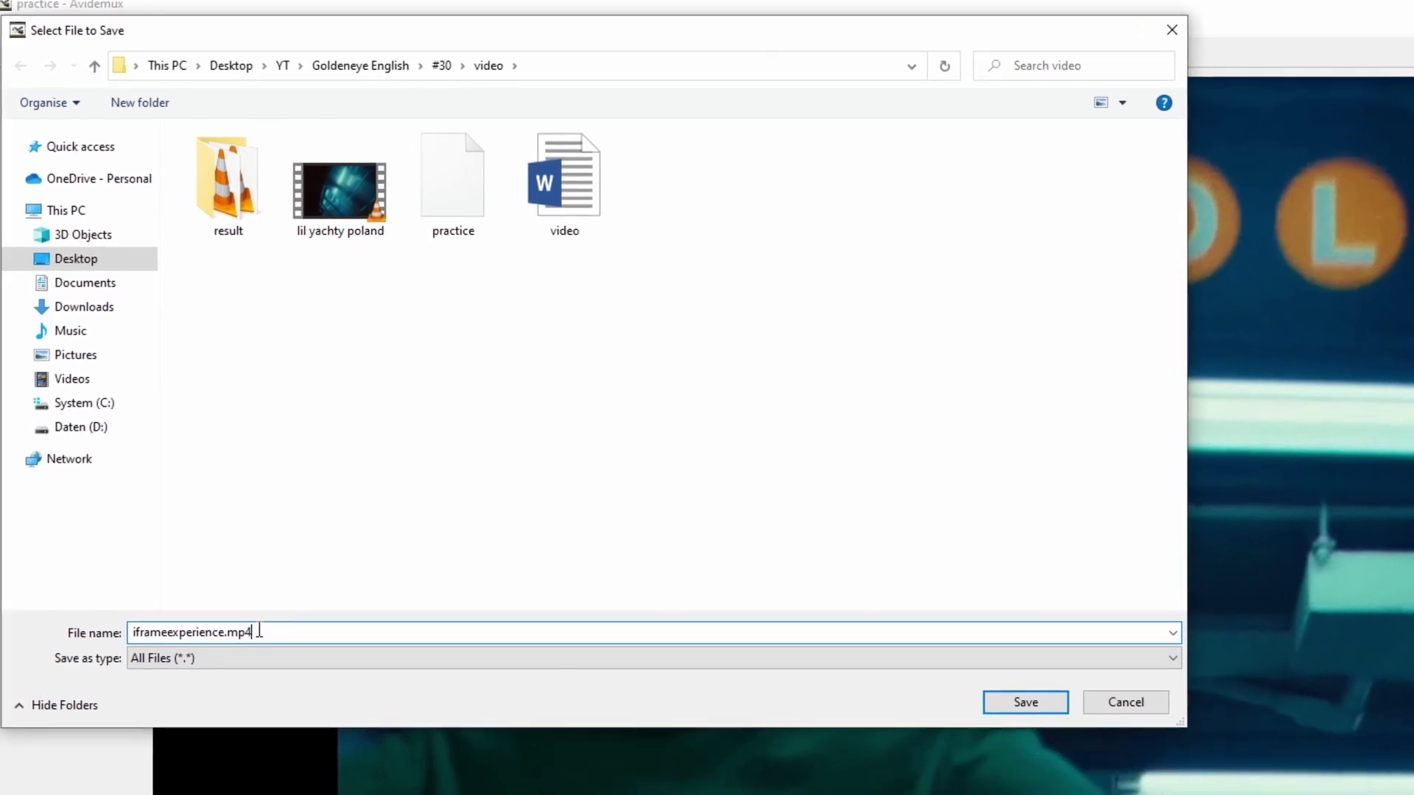
left_click(1003, 705)
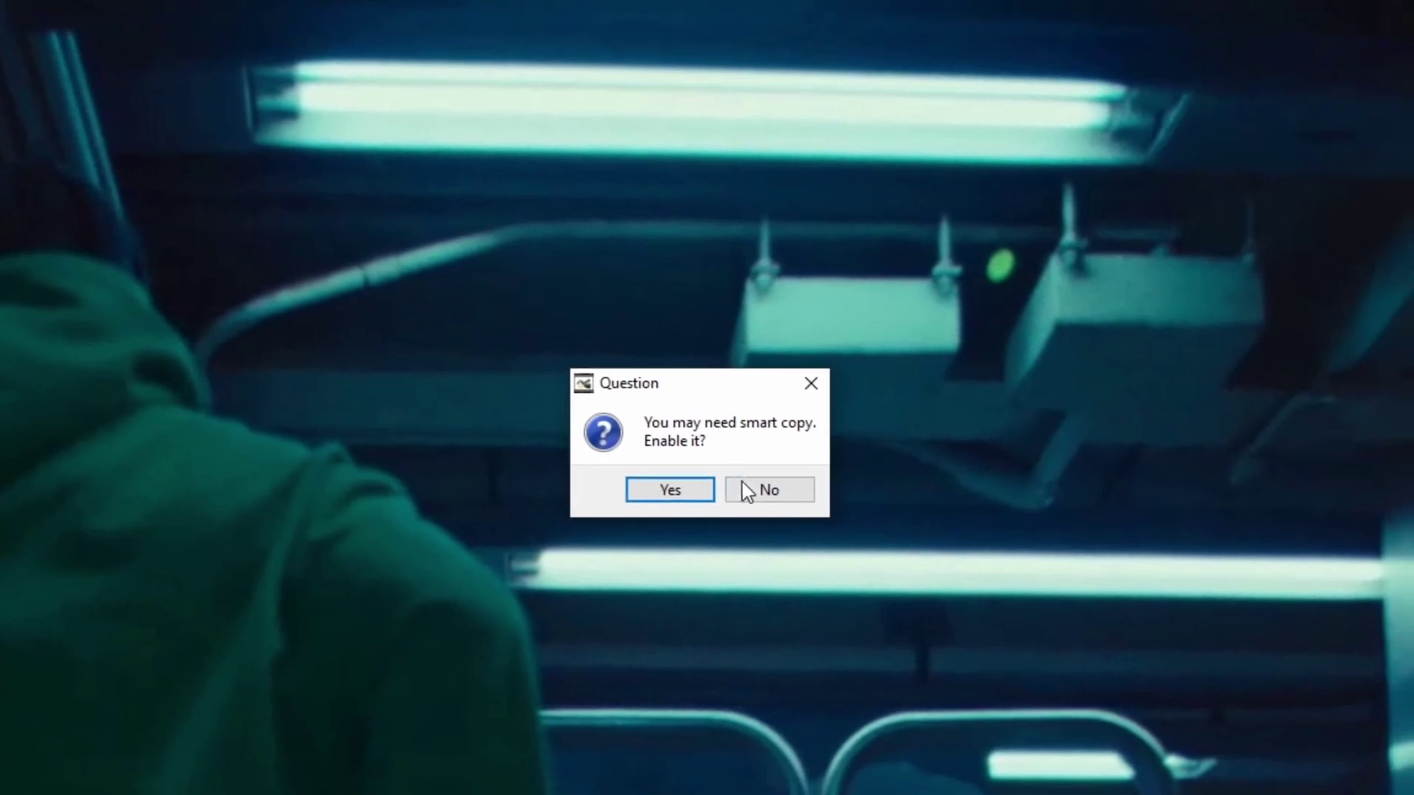
left_click(766, 490)
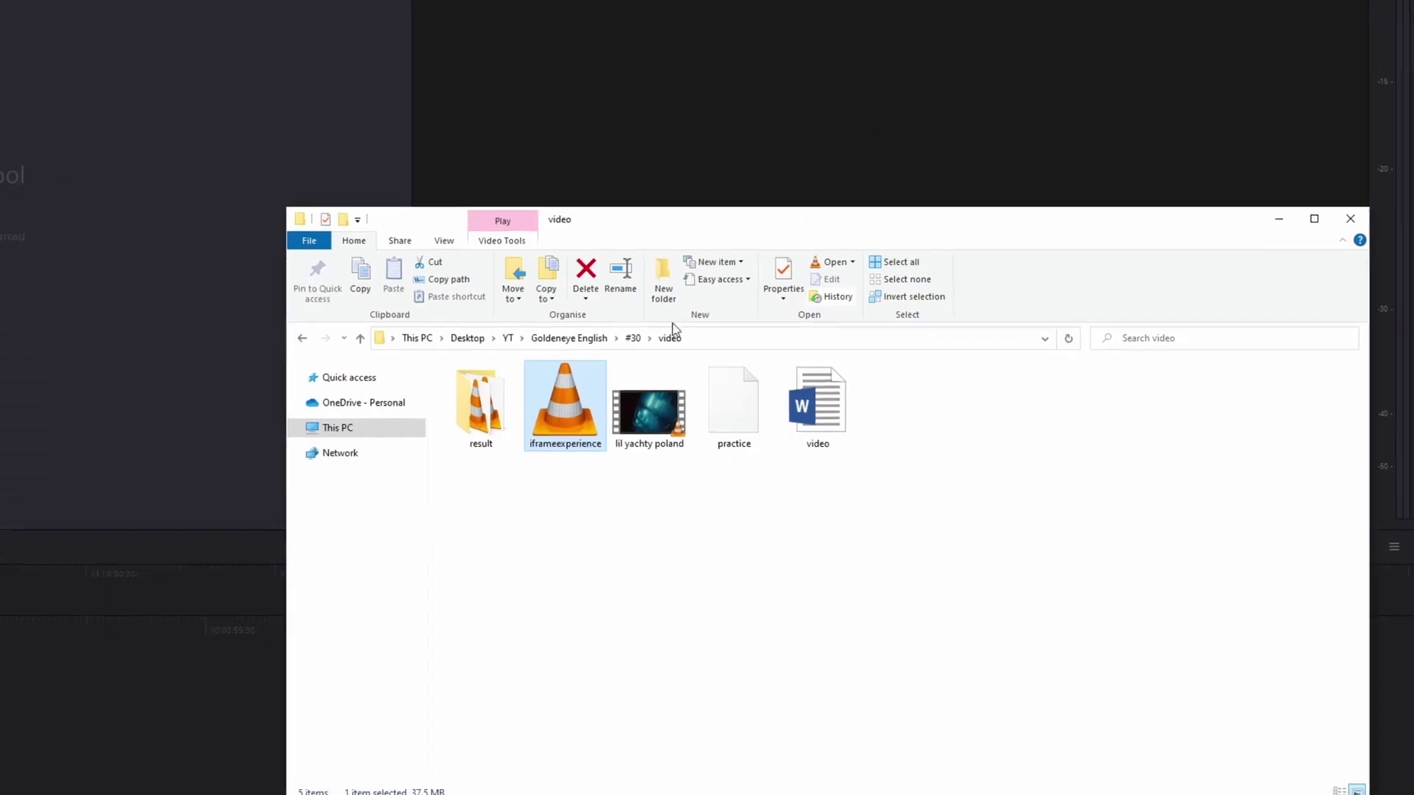
Step: Drag iframeexperience from File Explorer onto the CloudConvert page in the browser
left_click_drag(548, 400, 0, 135)
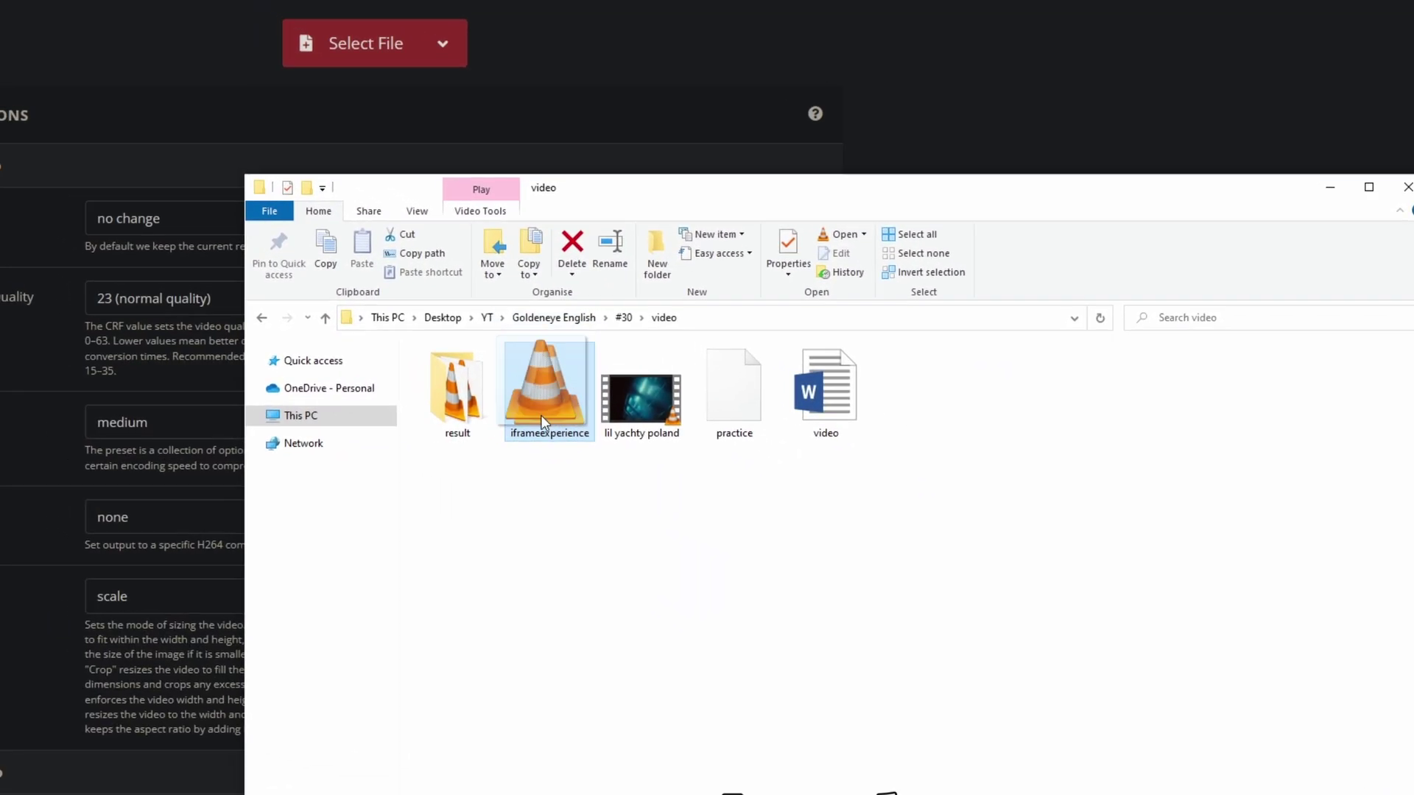
left_click_drag(594, 418, 435, 118)
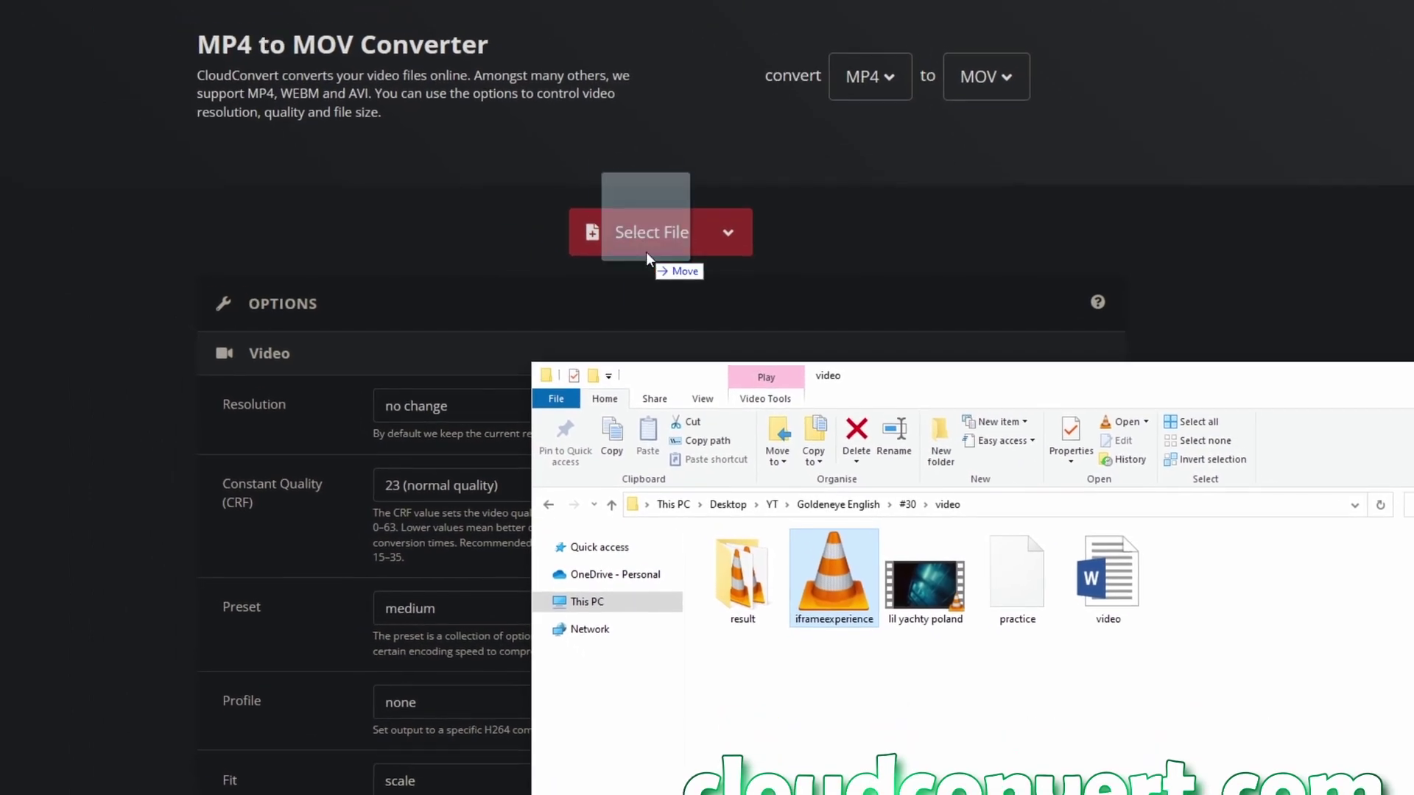
Step: Drop iframeexperience.mp4 onto CloudConvert's Select File and start the MOV conversion
left_click_drag(647, 258, 646, 258)
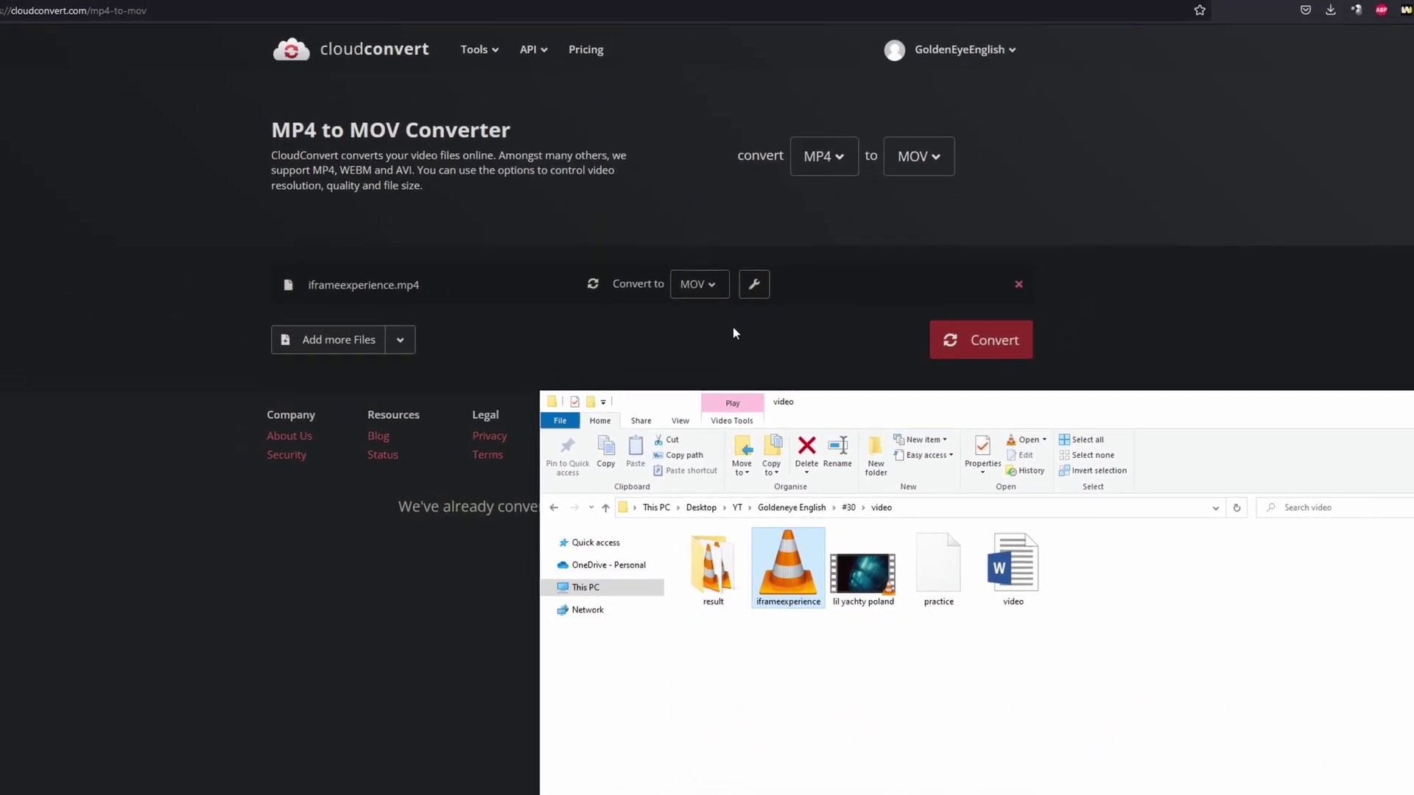
left_click(734, 330)
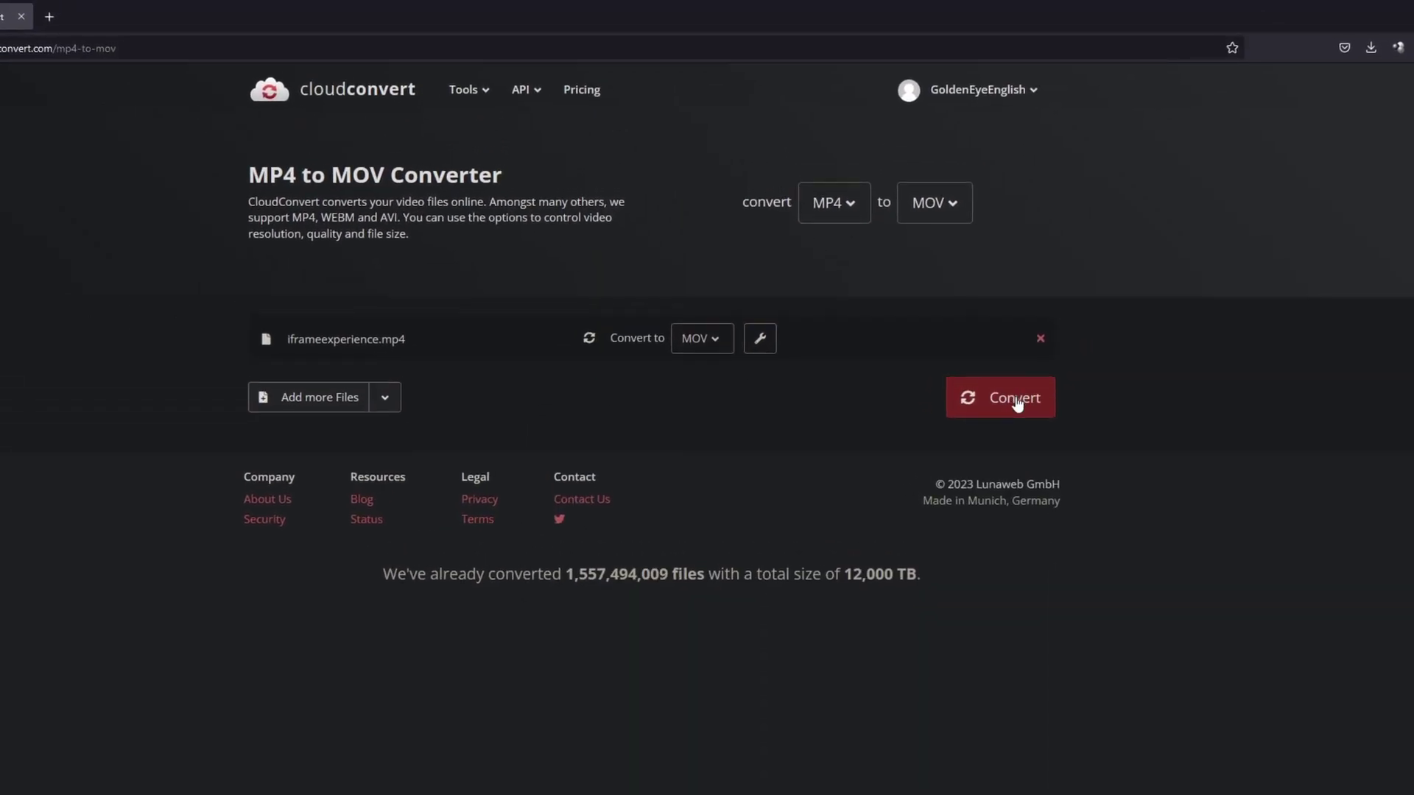
left_click(1016, 400)
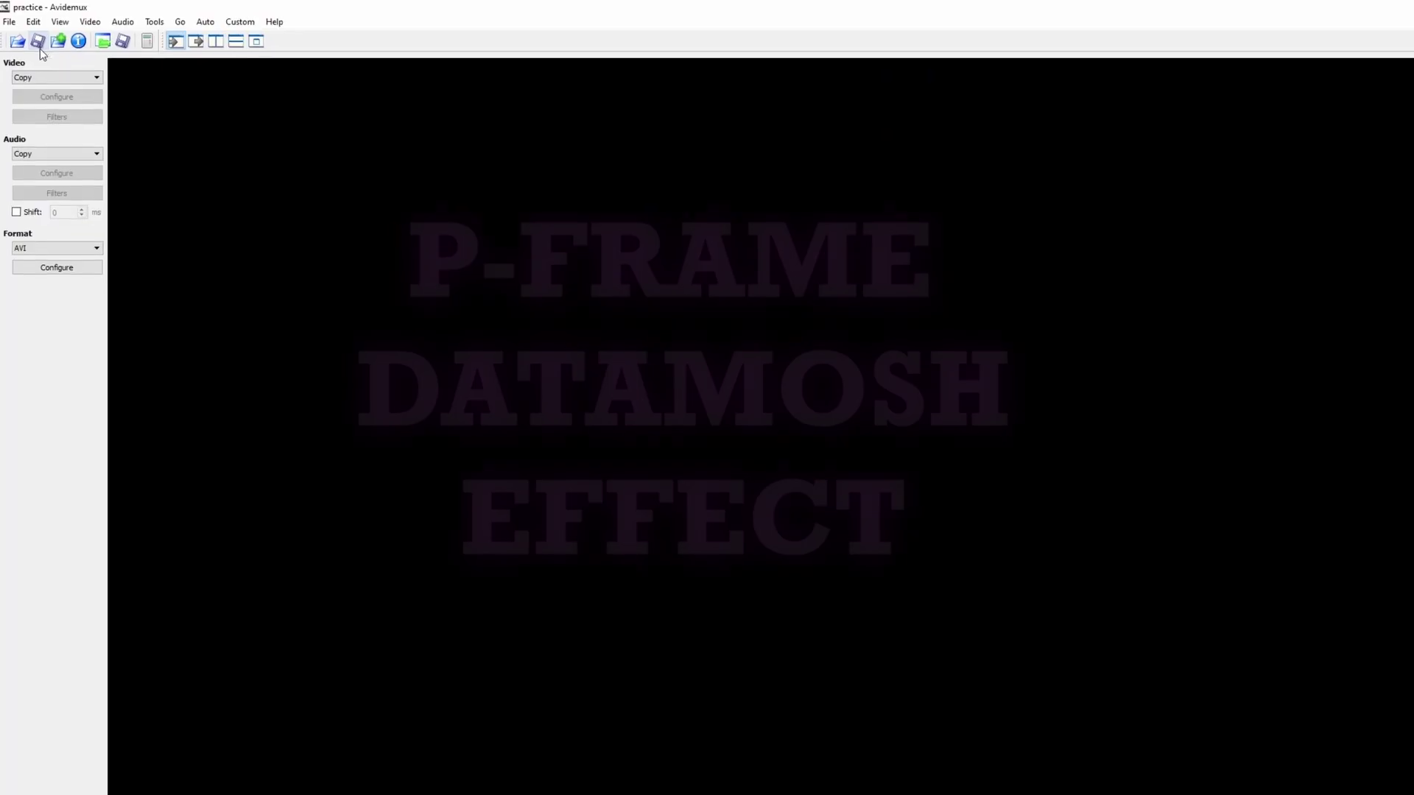
Step: Reload the source music video and move past frame 461 toward the P-frame at 550
left_click(22, 51)
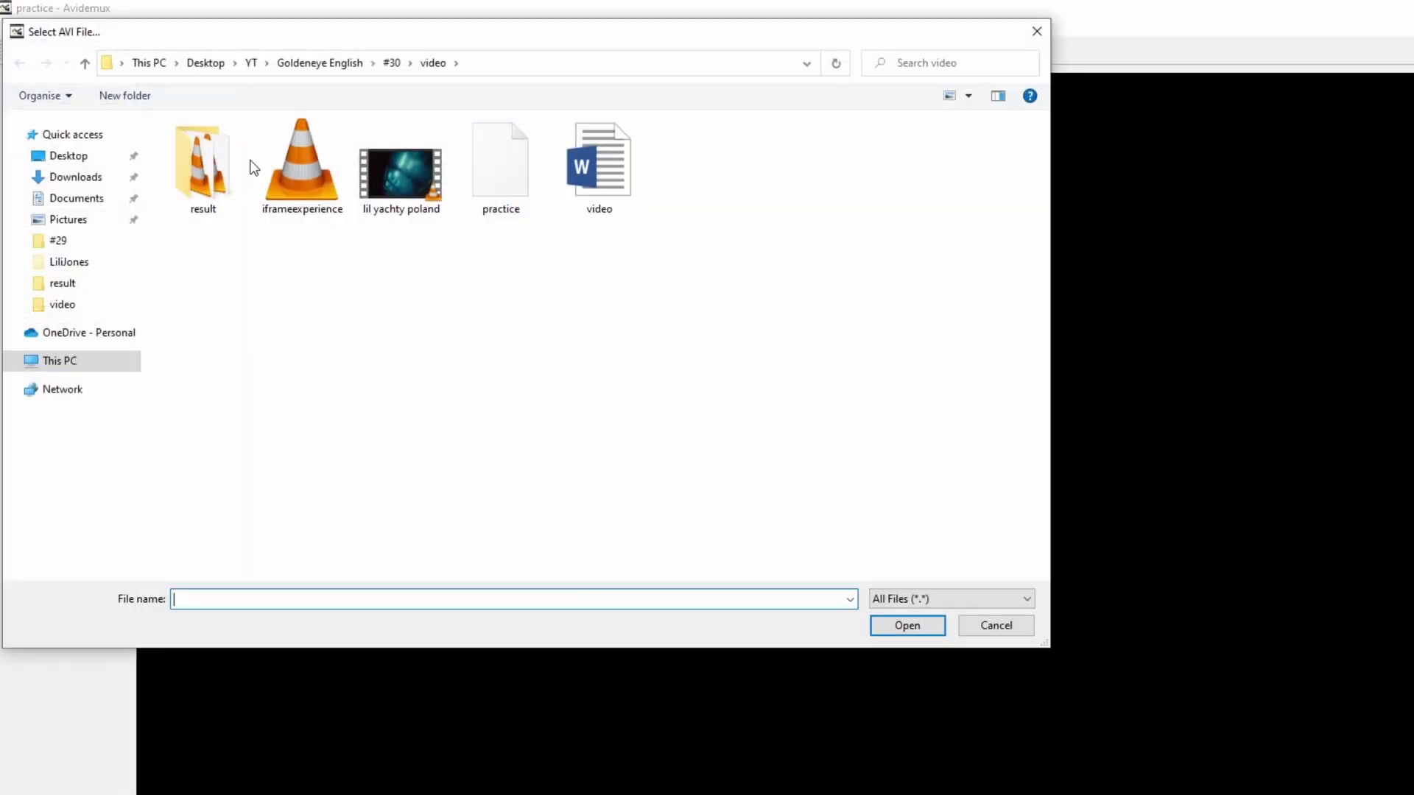
left_click(907, 625)
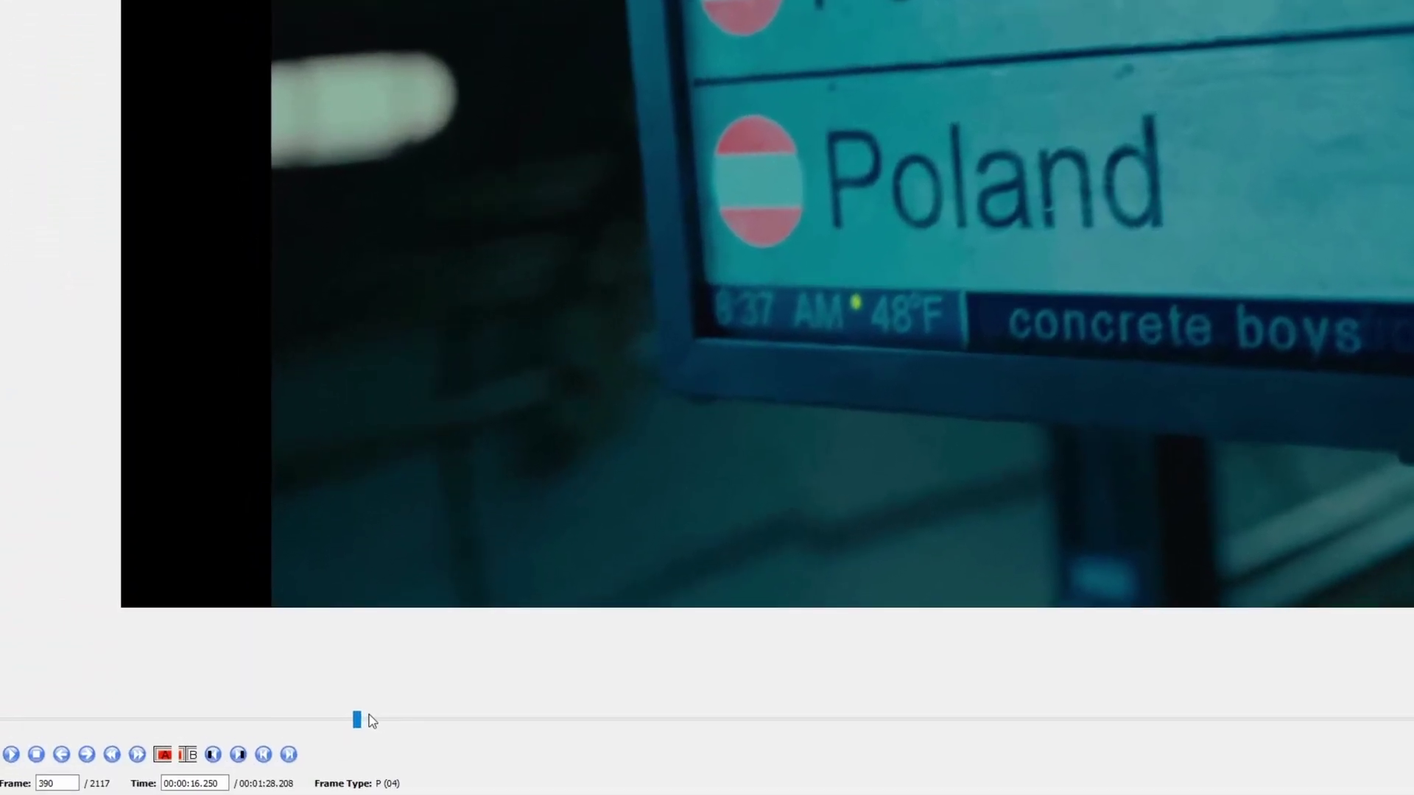
left_click_drag(359, 718, 422, 718)
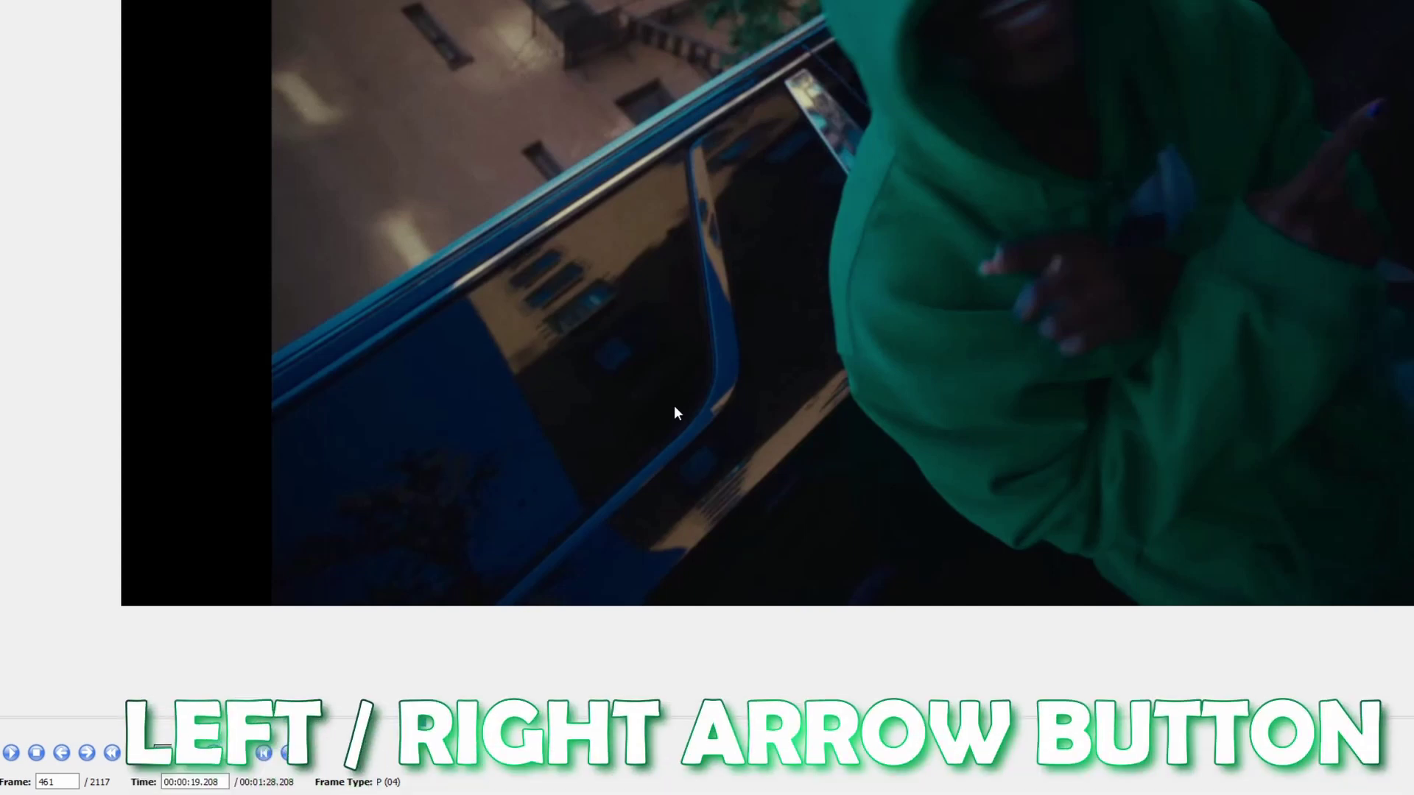
key("Right")
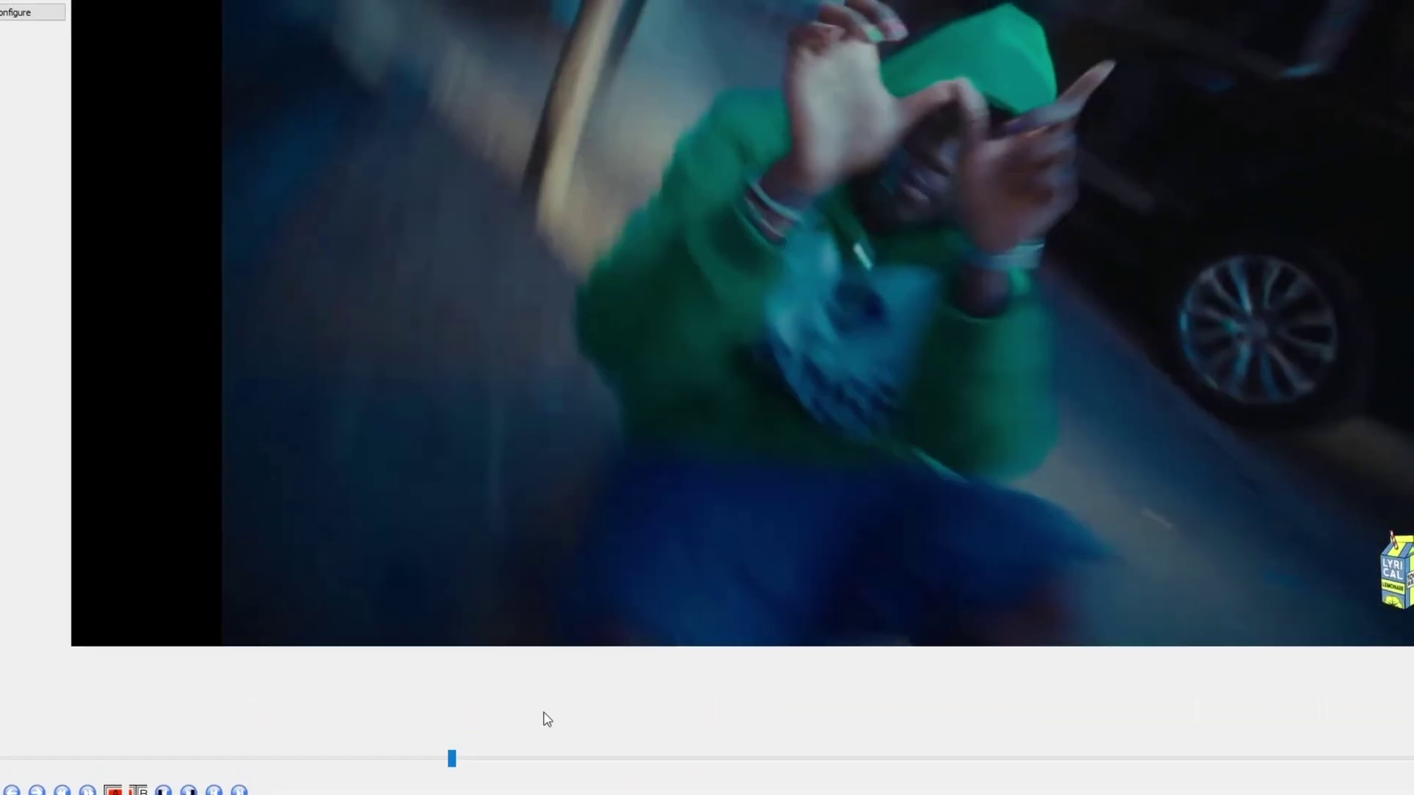
key("Right")
key("Right")
key("Right")
key("Right")
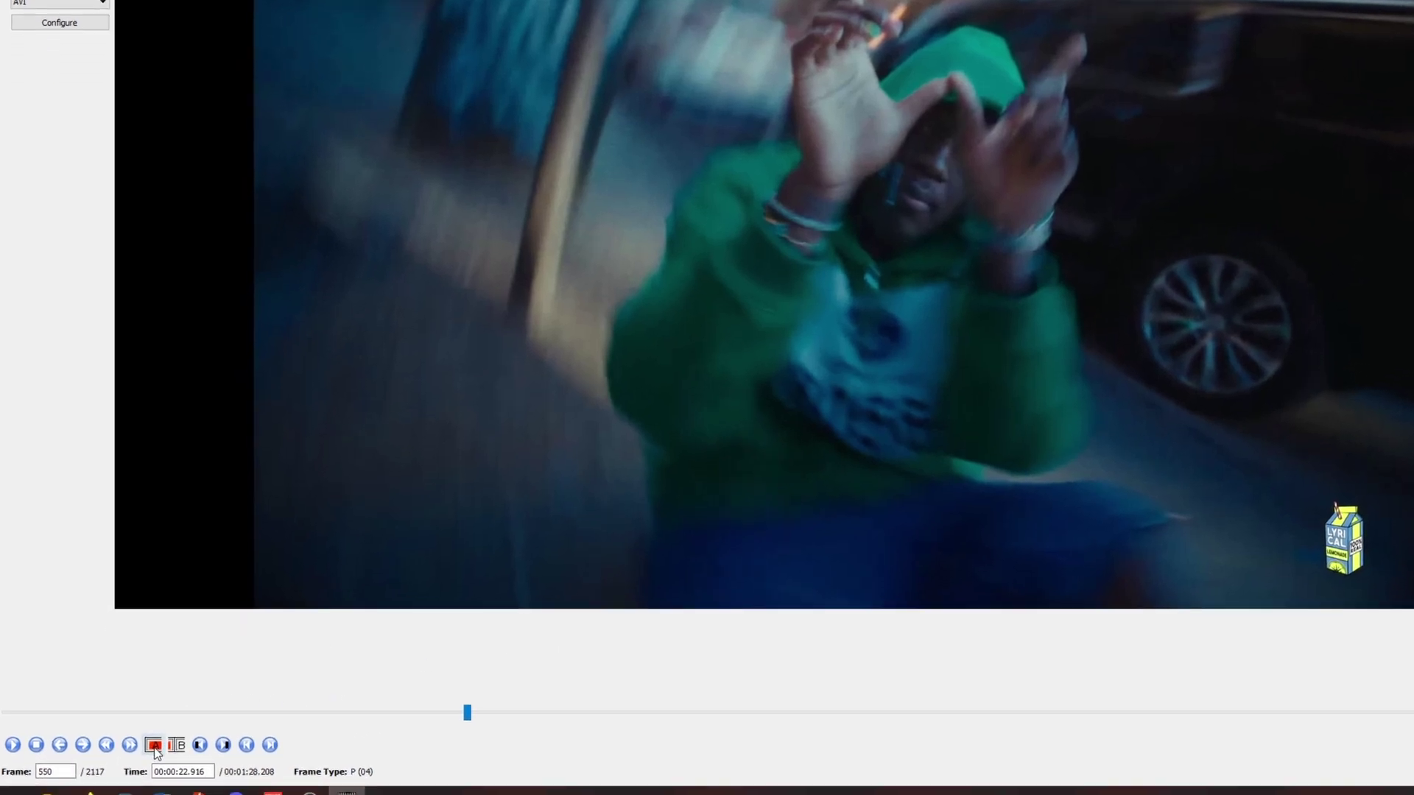
Step: Mark the P-frame from frame 550 to 551, copy it, and paste it repeatedly
left_click(147, 760)
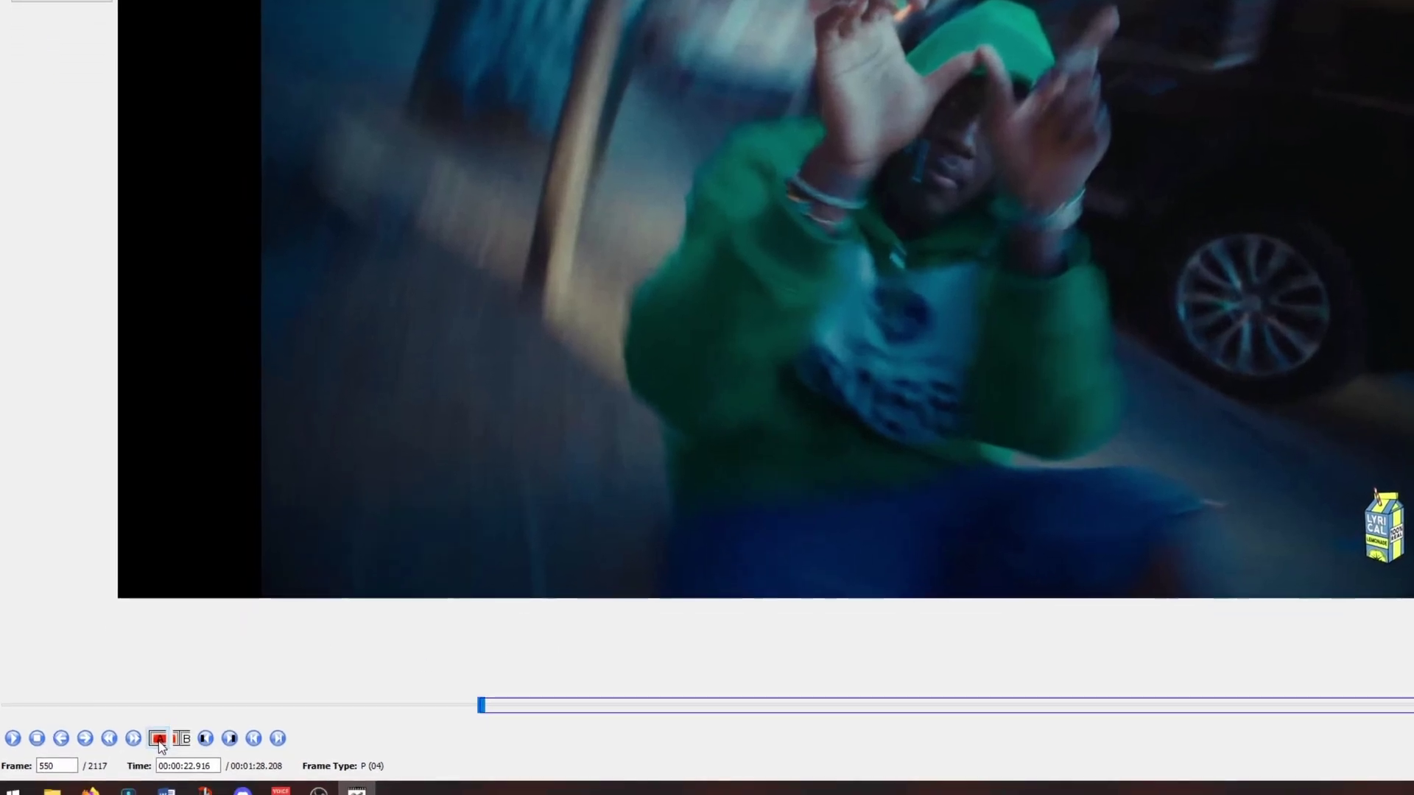
key("Right")
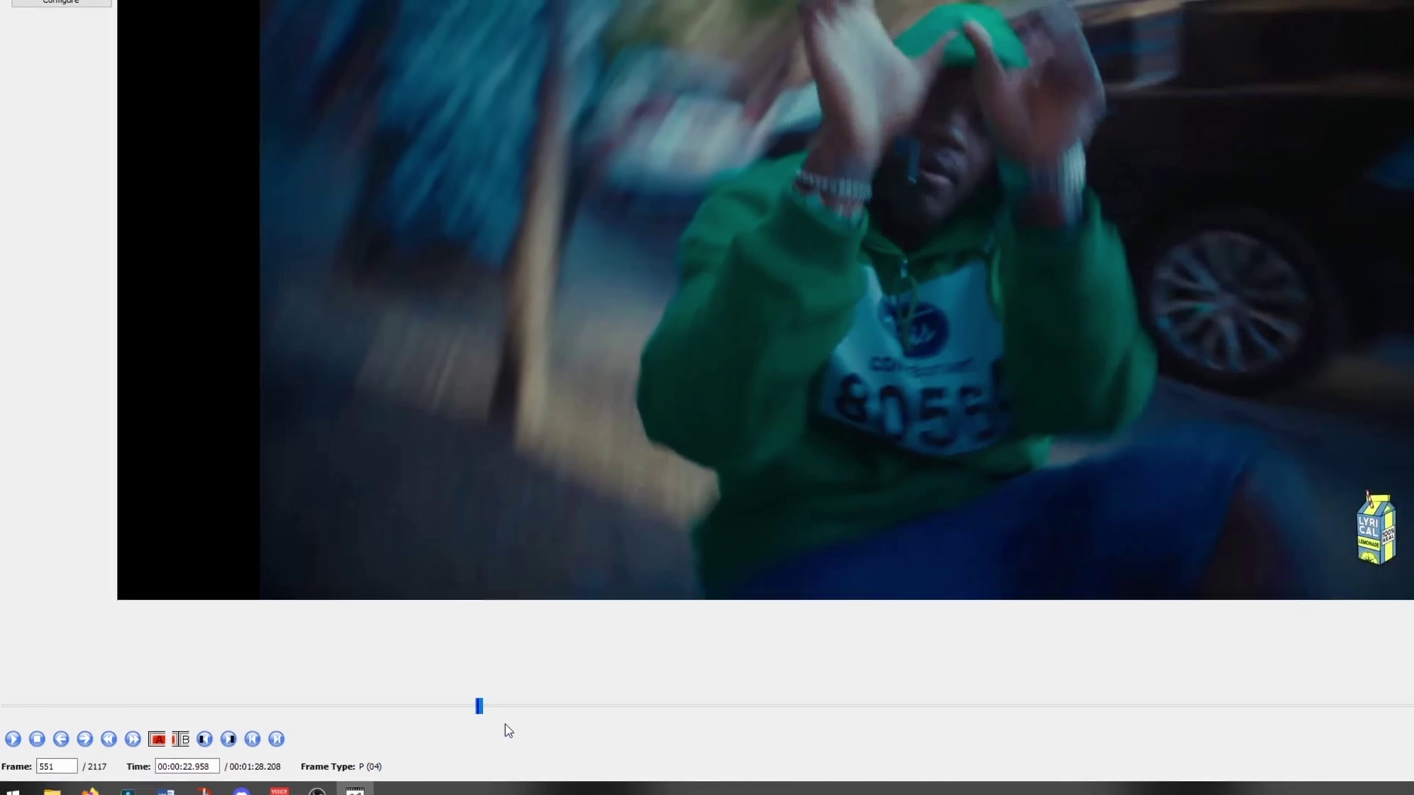
key("ctrl+c")
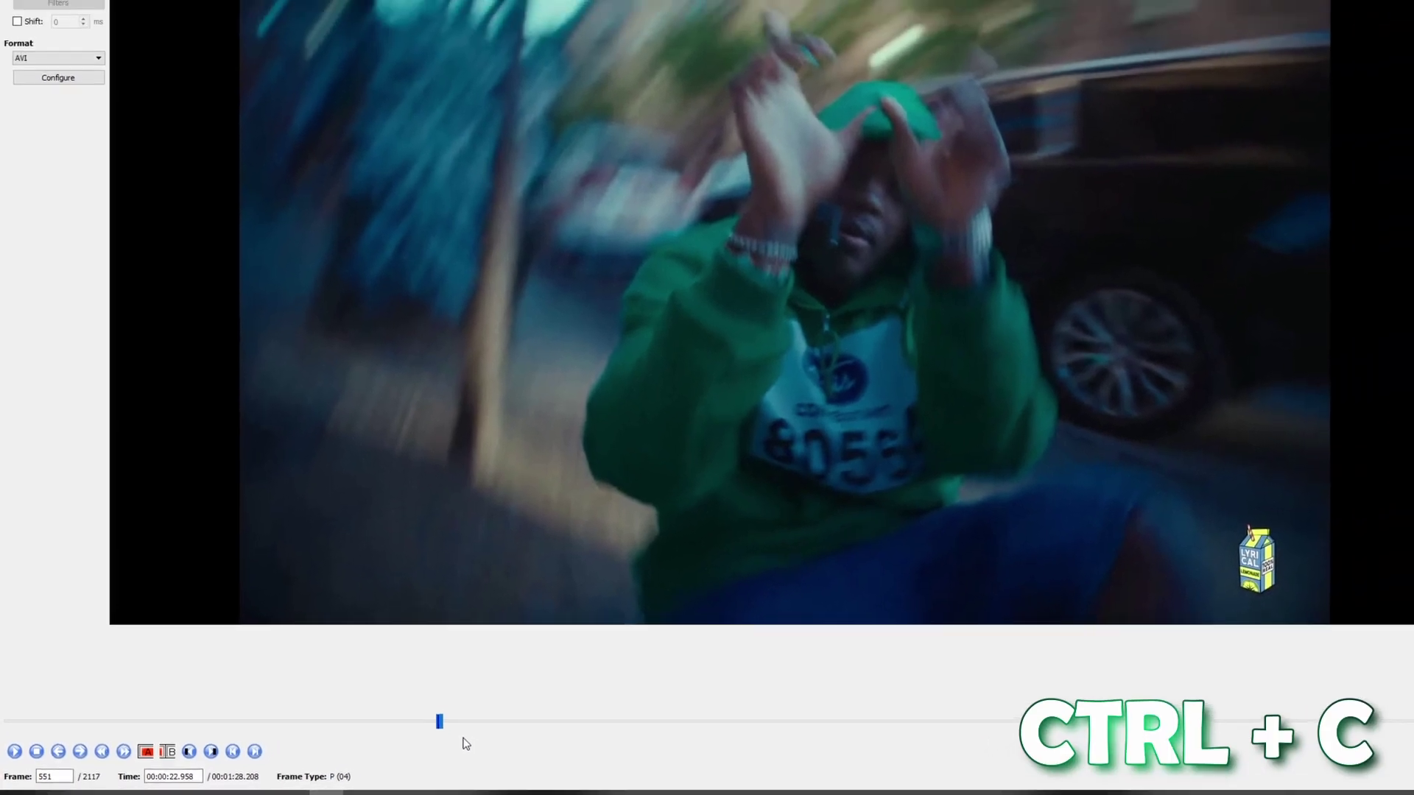
key("ctrl+v")
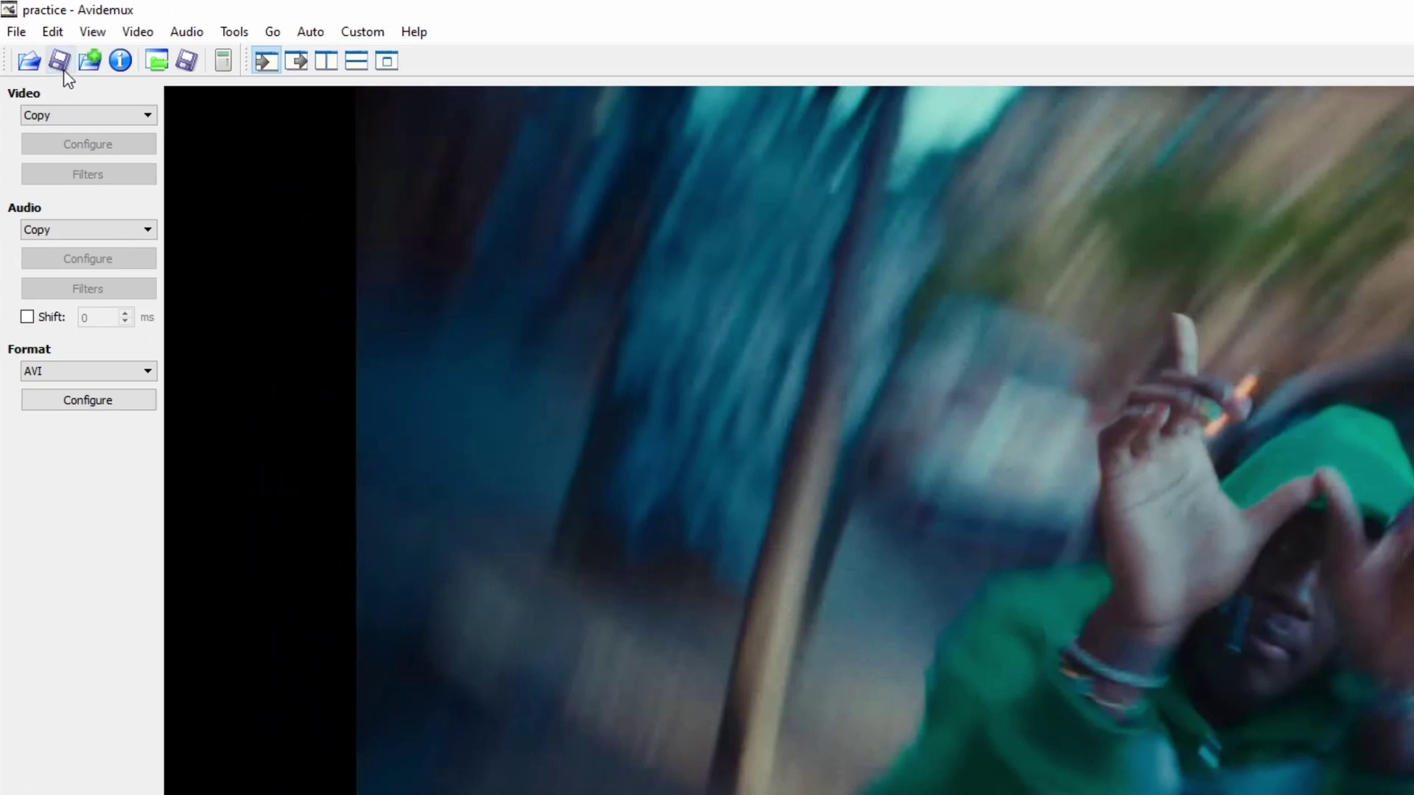
Step: Save the P-frame clip as pframeexperience.mp4 in the video folder, declining smart copy
left_click(63, 69)
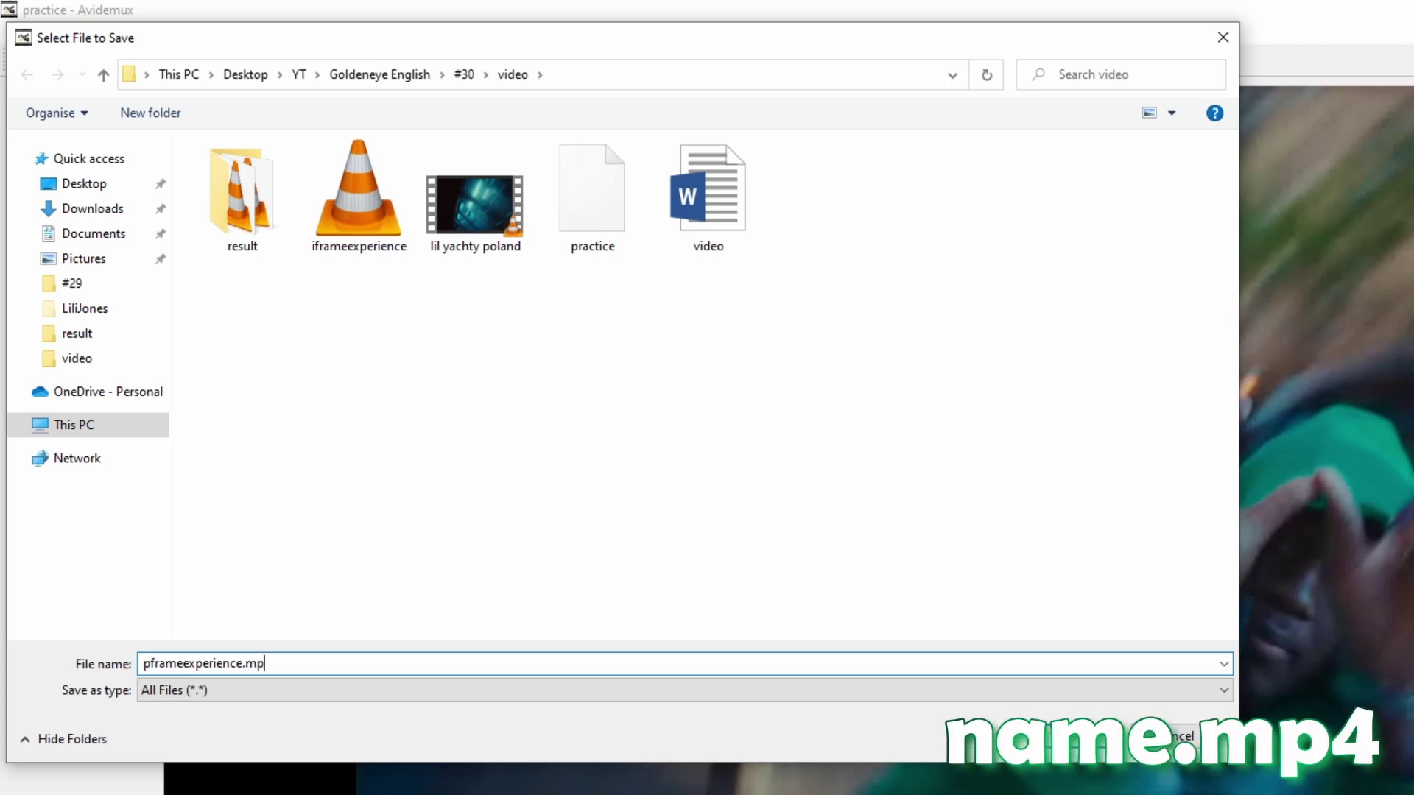
left_click(1069, 736)
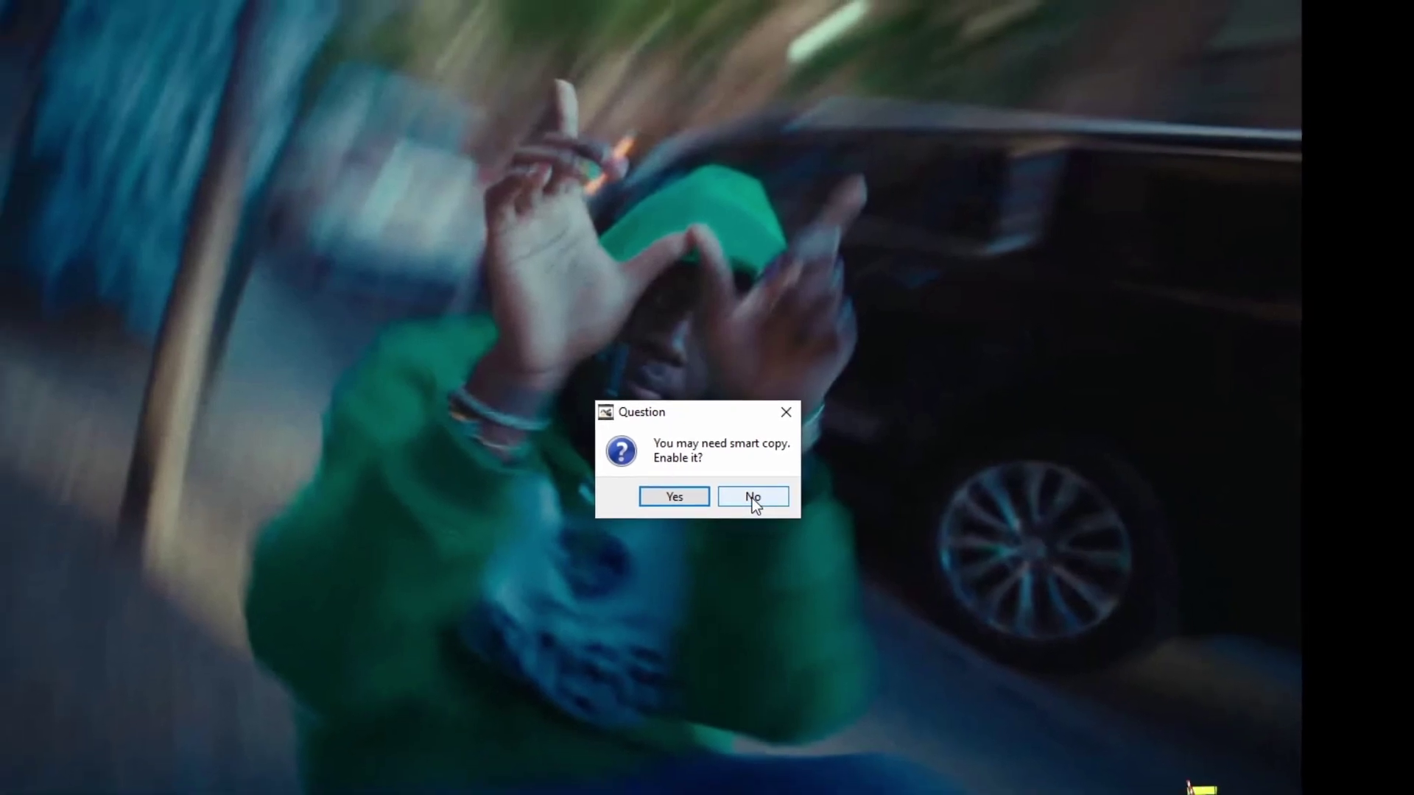
left_click(752, 498)
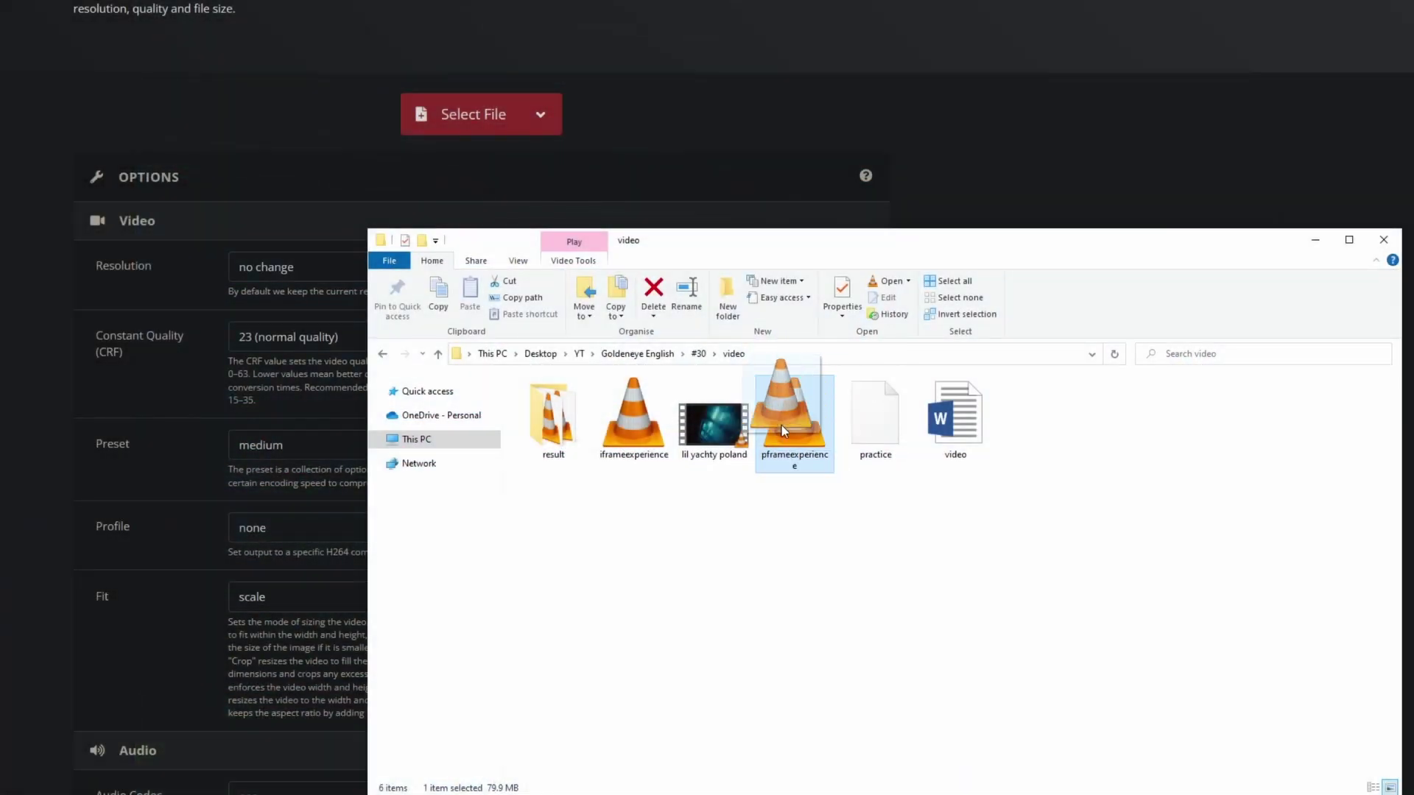
Step: Add pframeexperience.mp4 to CloudConvert's MP4 to MKV converter and start the conversion
left_click_drag(807, 433, 457, 126)
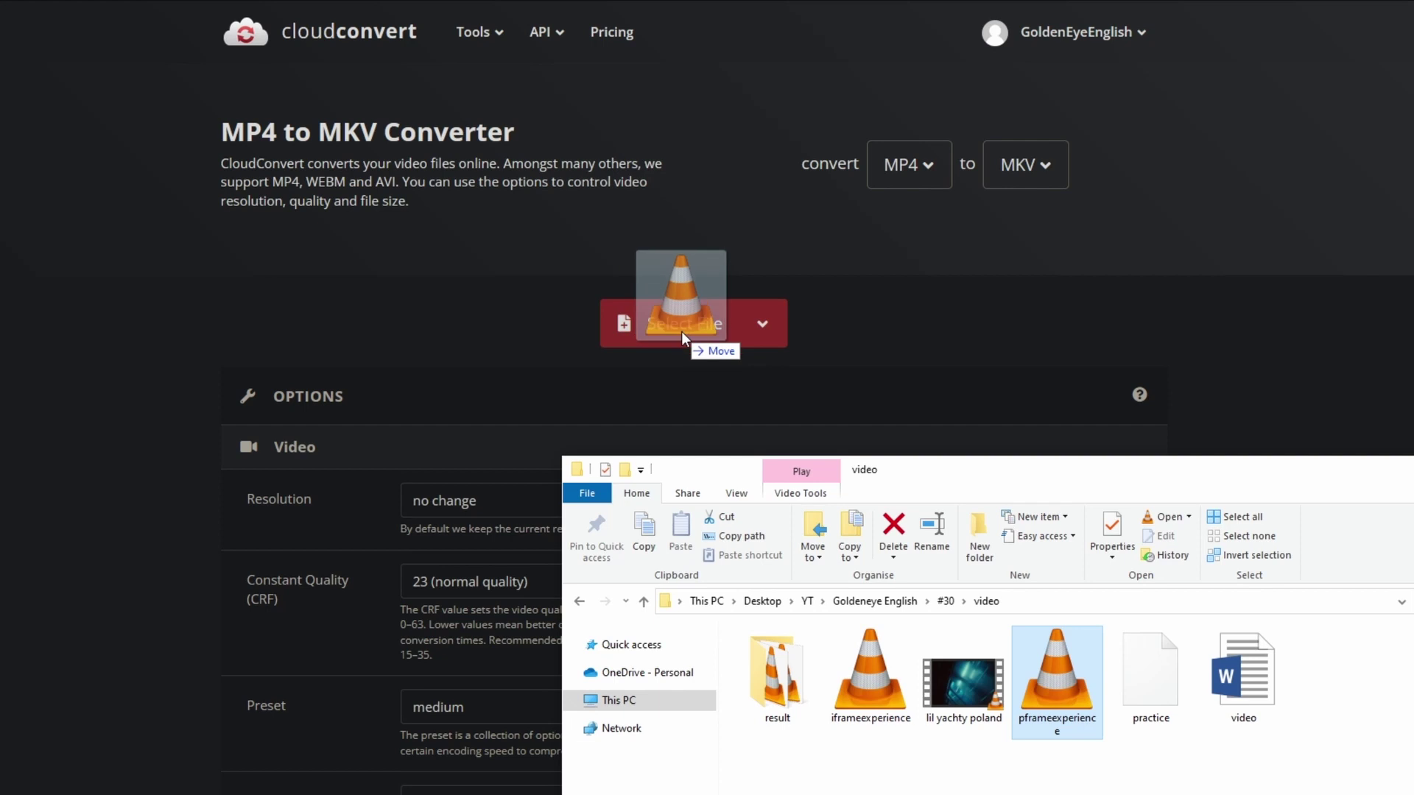
left_click_drag(682, 331, 680, 332)
left_click(1123, 398)
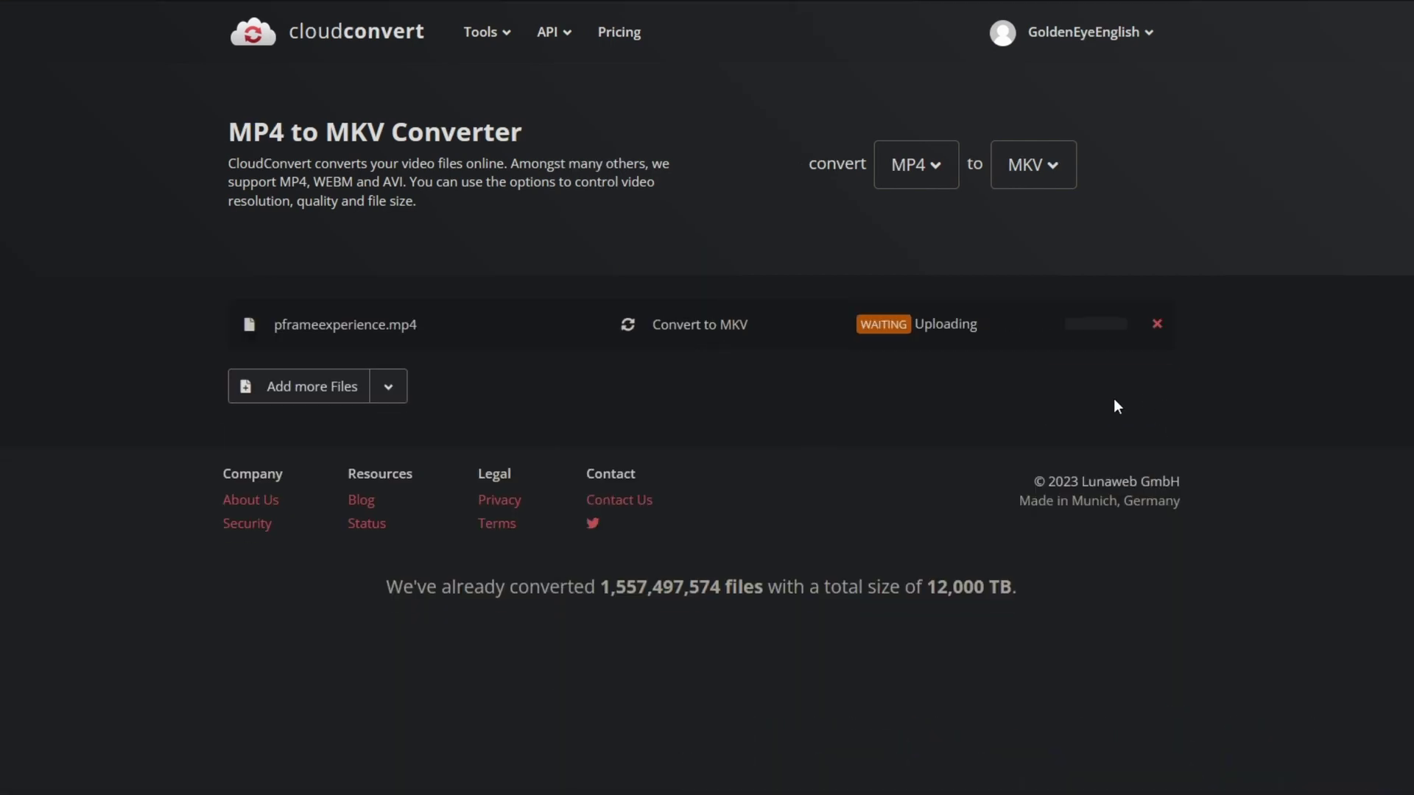